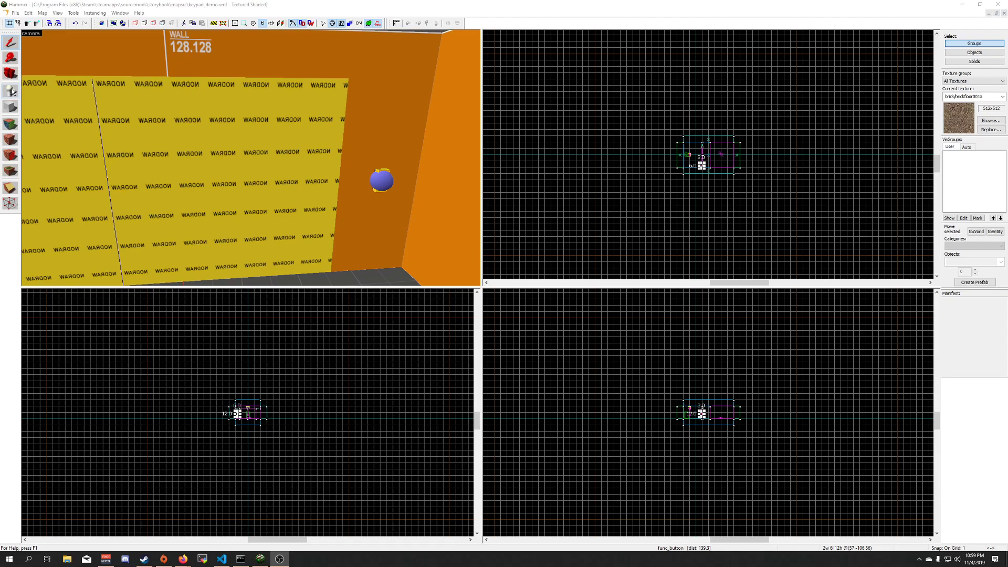
# Examine the button brush beside the door up close and look over its func_button properties
pyautogui.click(12, 91)
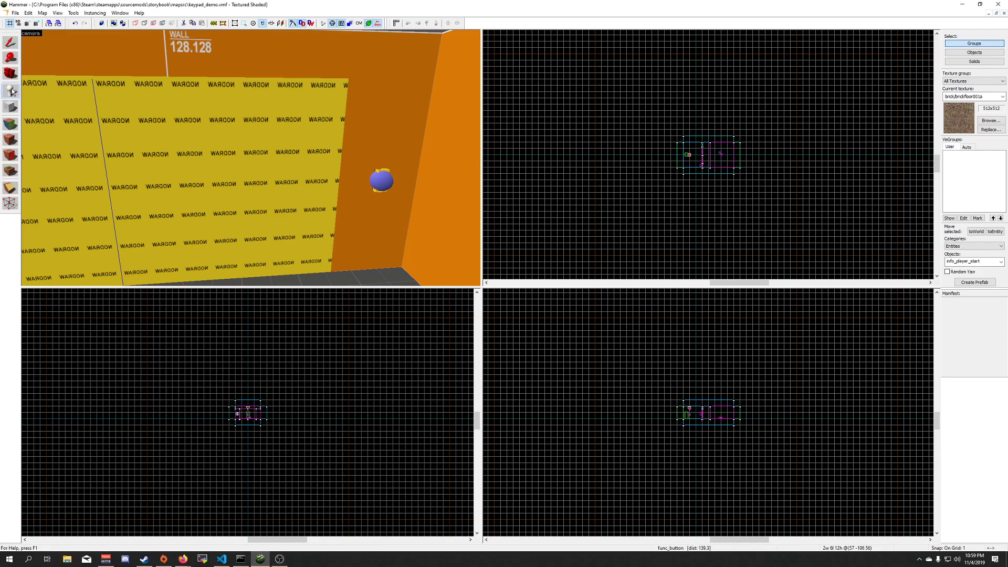
pyautogui.hotkey('shift', 's')
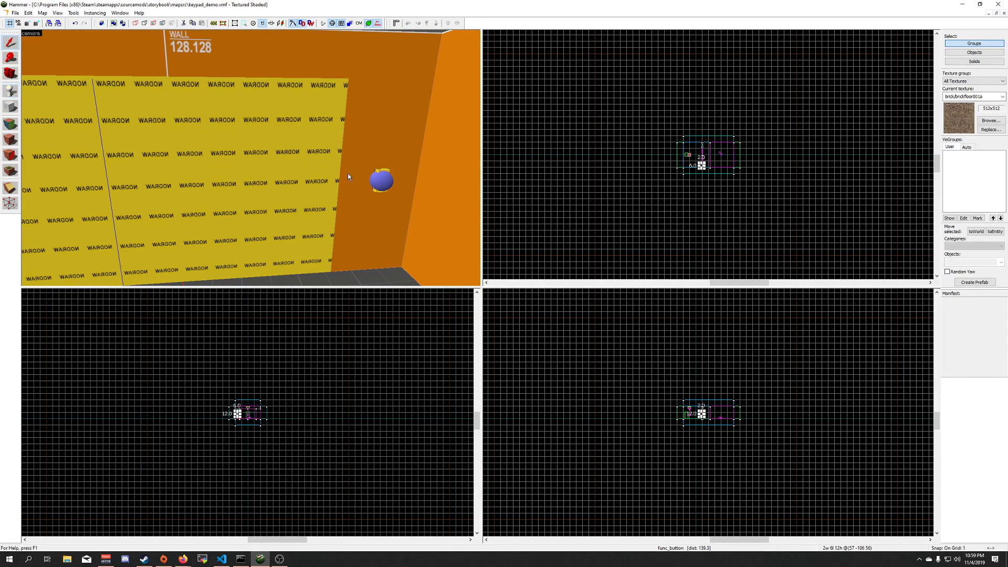
pyautogui.press('z')
pyautogui.press('w')
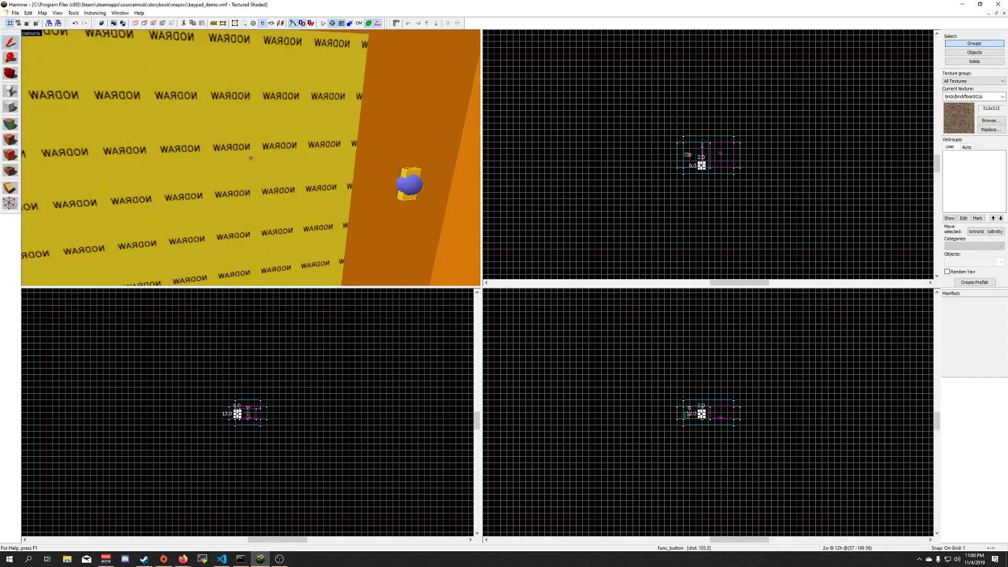
pyautogui.press('w')
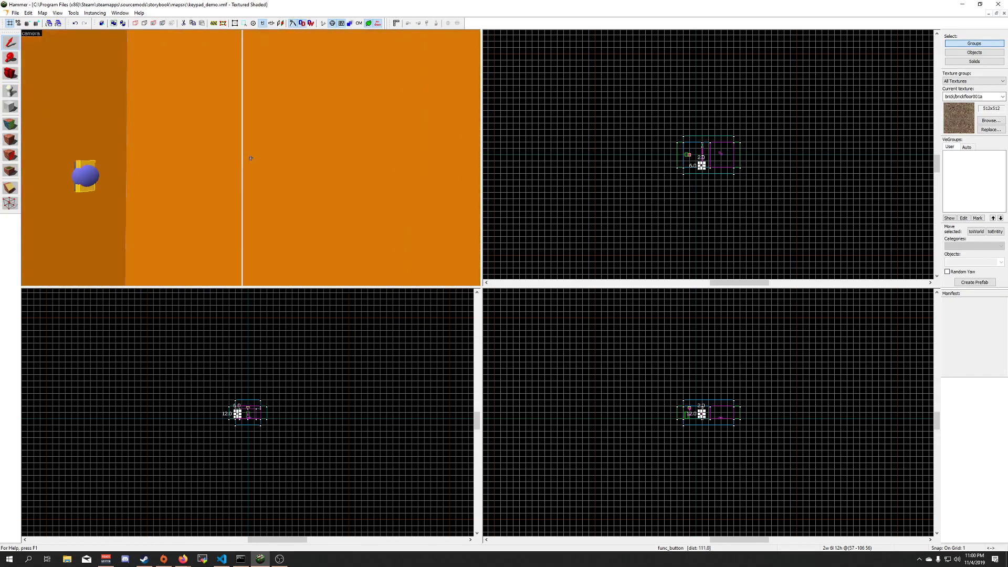
pyautogui.press('w')
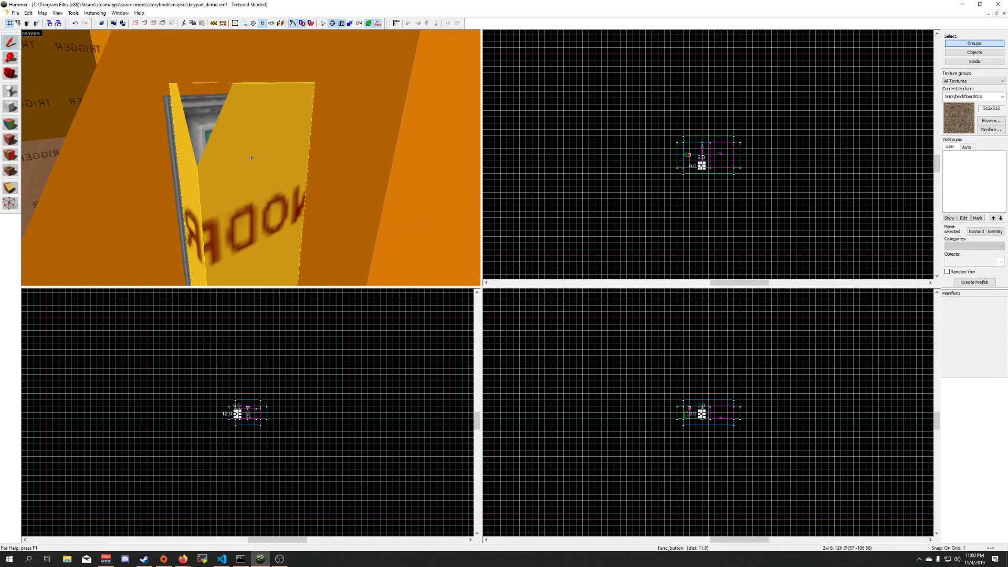
pyautogui.press('s')
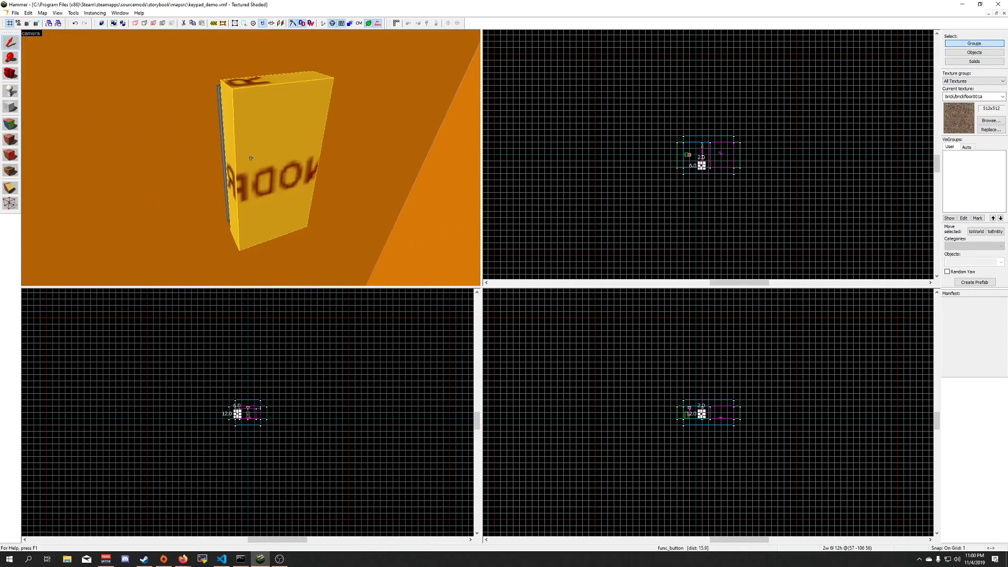
pyautogui.press('z')
pyautogui.doubleClick(251, 159)
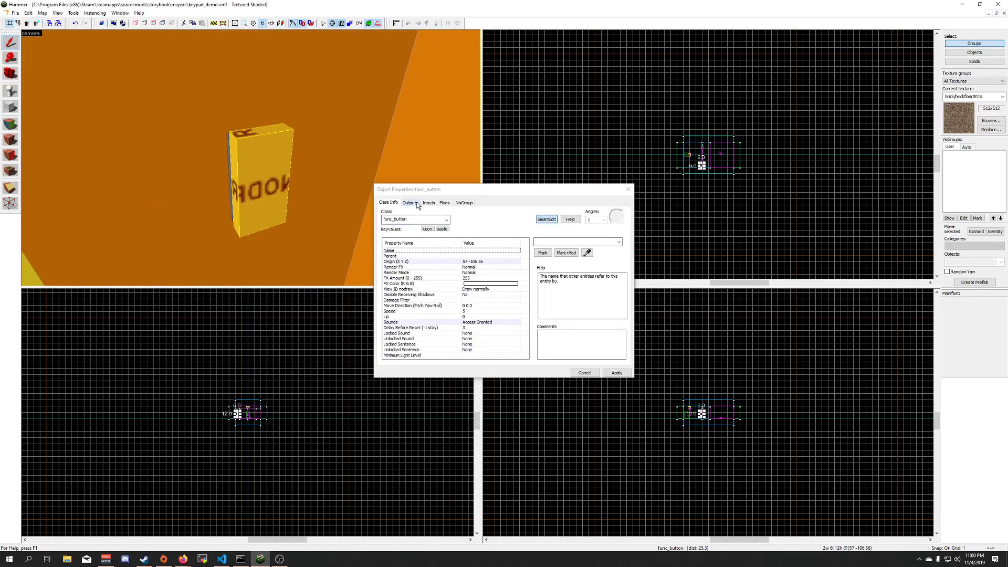
pyautogui.click(628, 189)
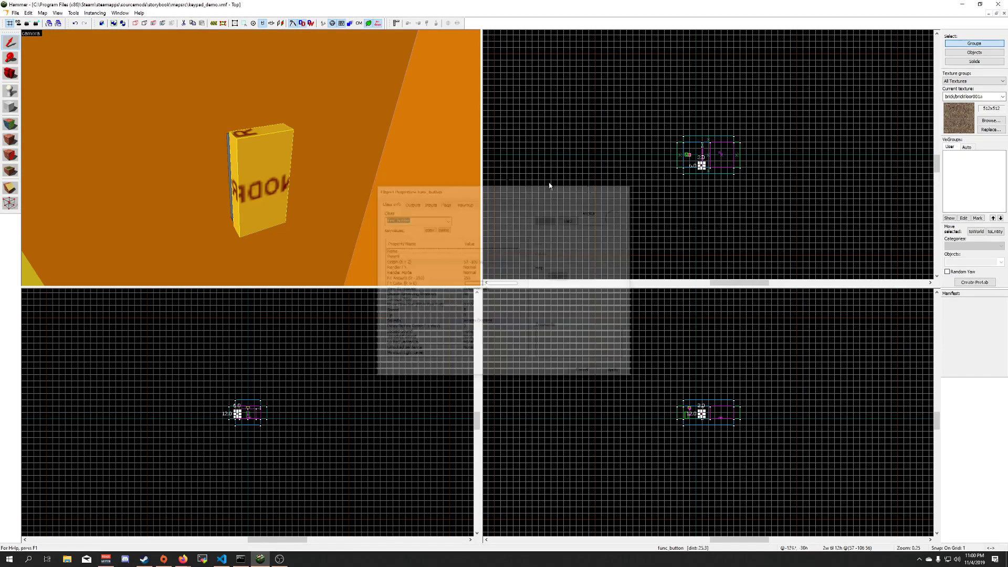
# Place a point_keypad entity on the wall just above the button brush
pyautogui.press('z')
pyautogui.press('s')
pyautogui.press('z')
pyautogui.click(10, 91)
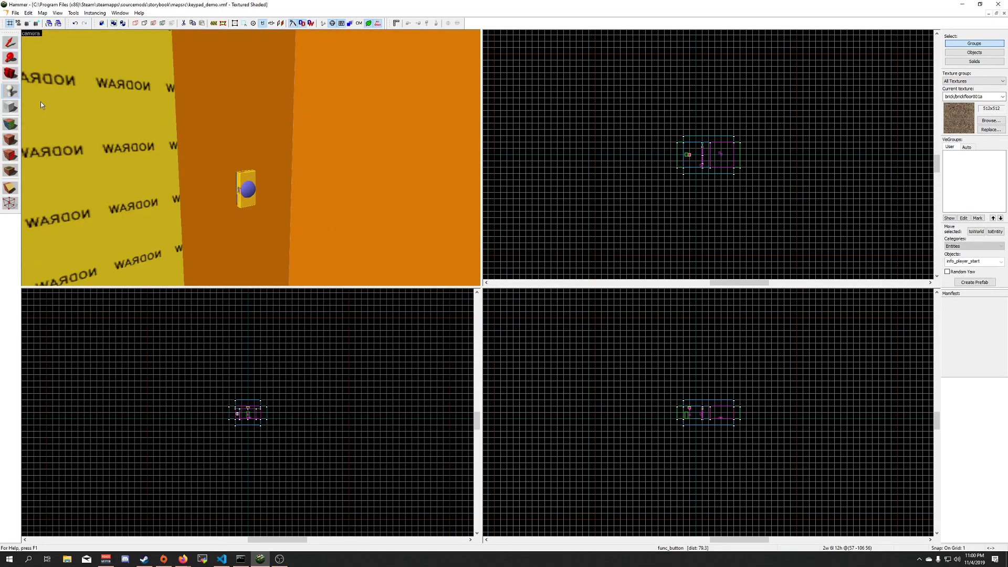
pyautogui.doubleClick(948, 262)
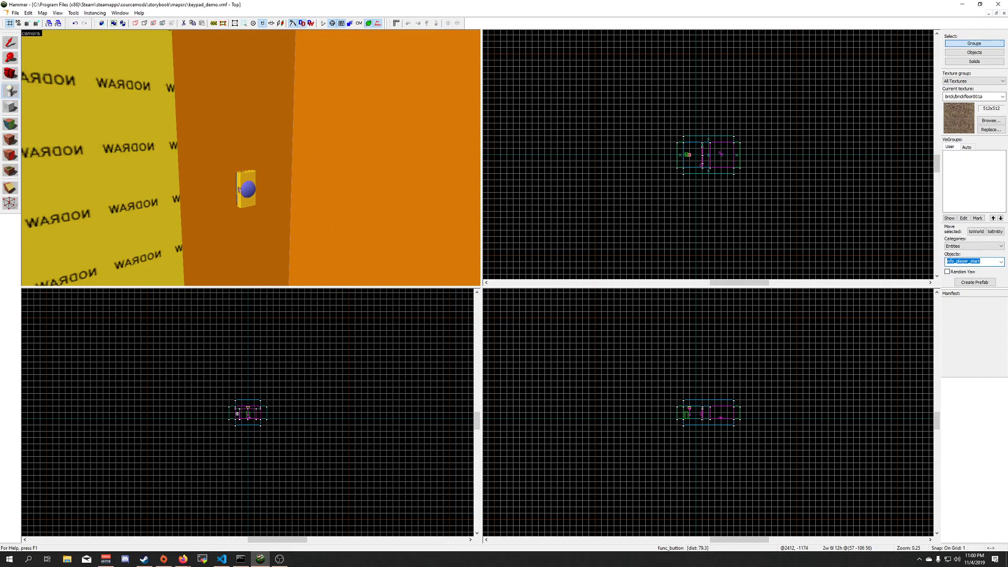
pyautogui.write('keypa')
pyautogui.click(950, 270)
pyautogui.click(240, 109)
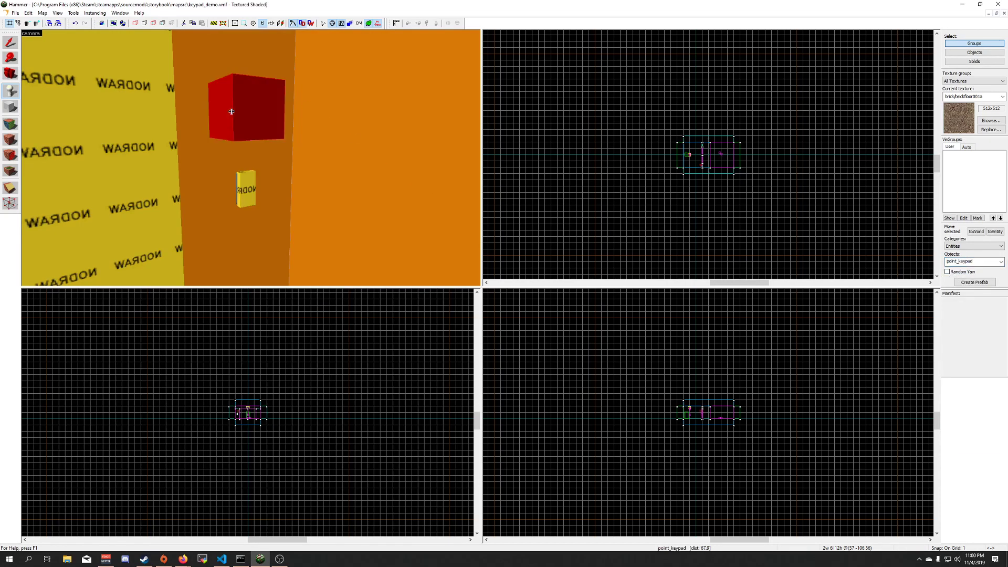
# Open the properties of the new point_keypad entity and name it keypad_gui
pyautogui.click(11, 41)
pyautogui.doubleClick(244, 110)
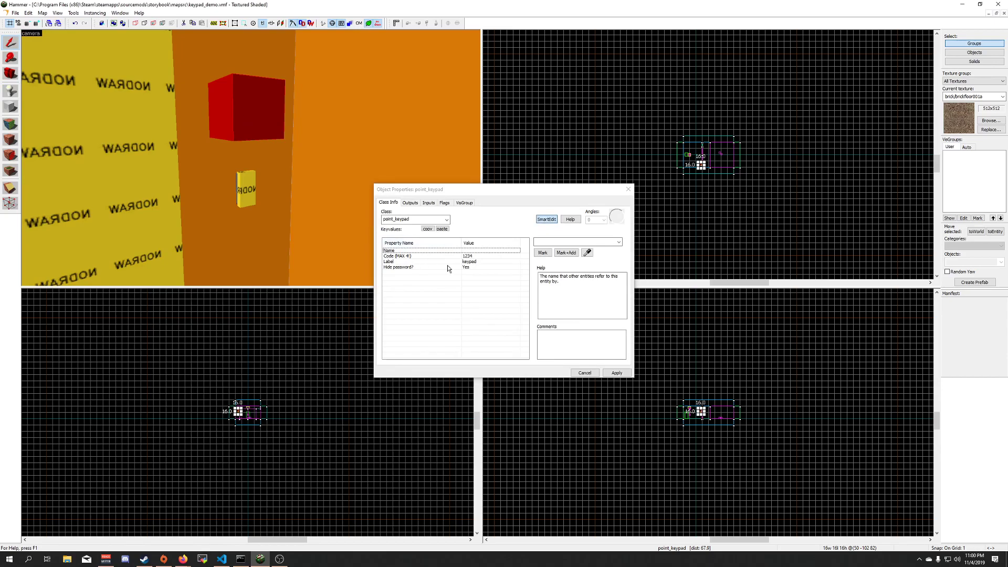
pyautogui.write('key')
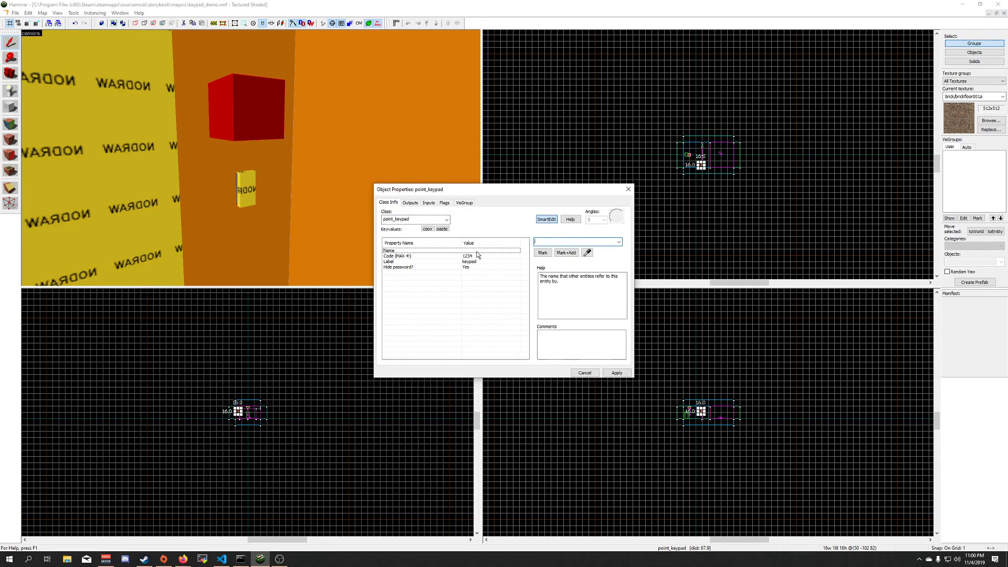
pyautogui.write('pad_gu')
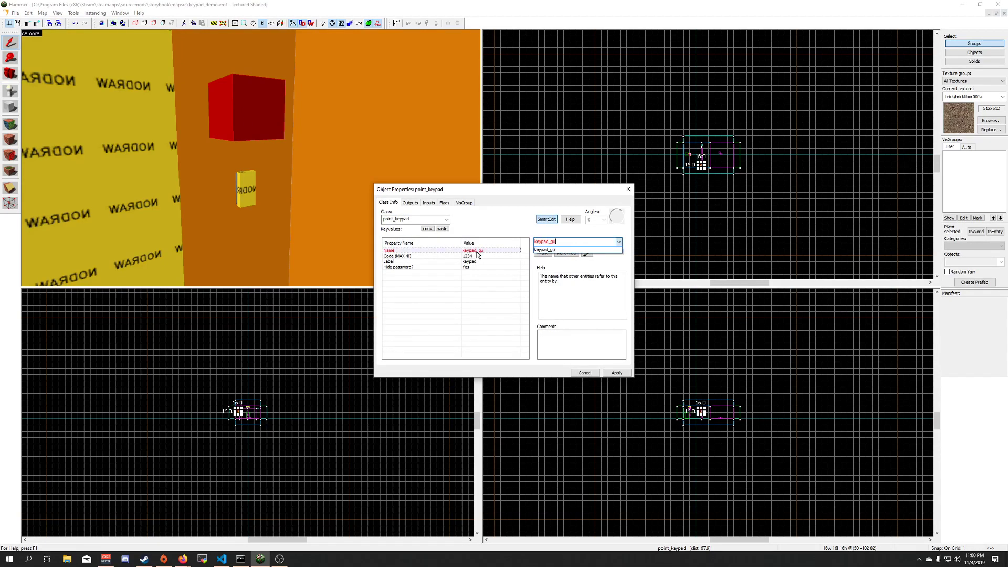
pyautogui.write('i')
pyautogui.press('Return')
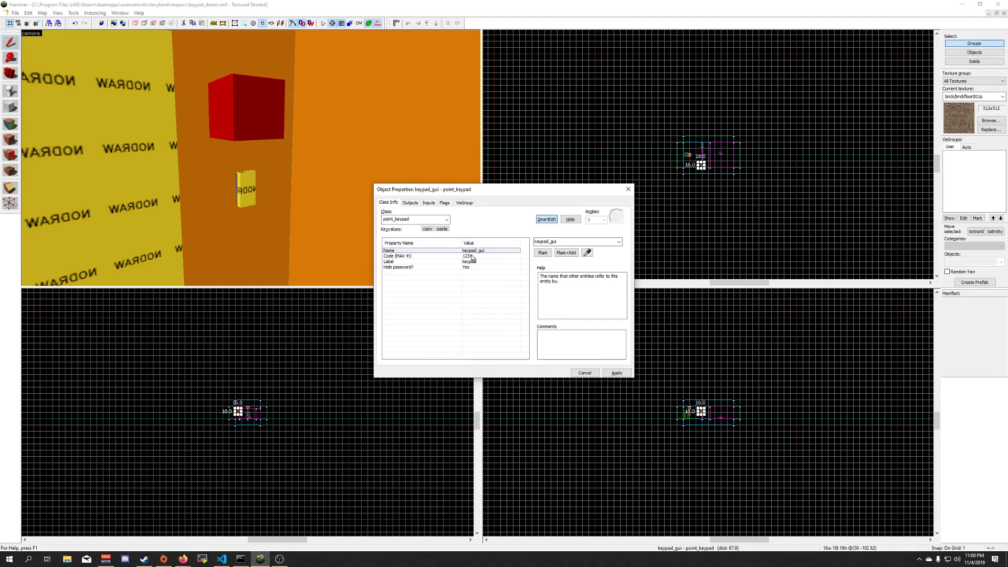
# Enter the keypad's four-digit code, set its label to INPUT PIN, and apply the properties with password hiding left at Yes
pyautogui.click(473, 256)
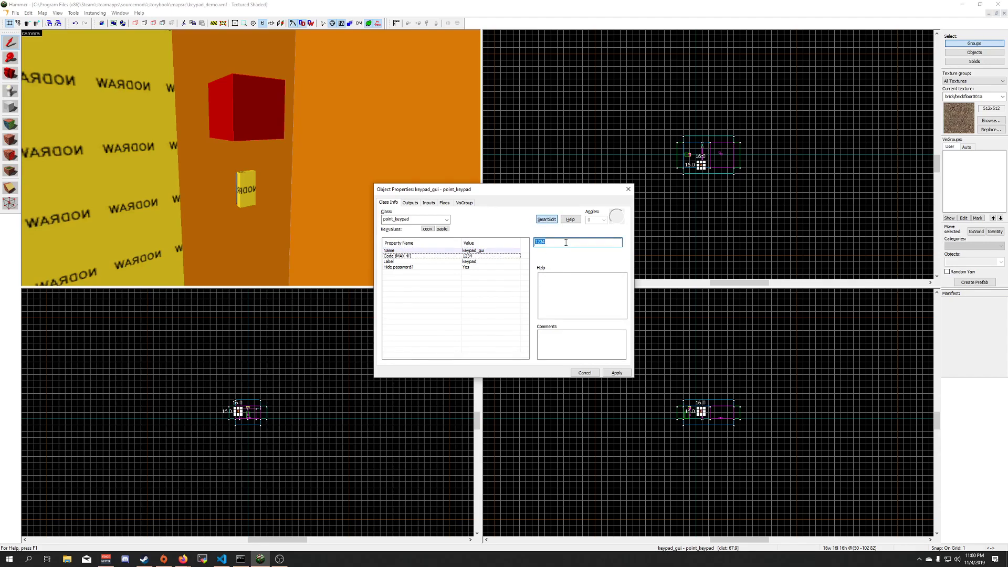
pyautogui.write('4321')
pyautogui.click(493, 262)
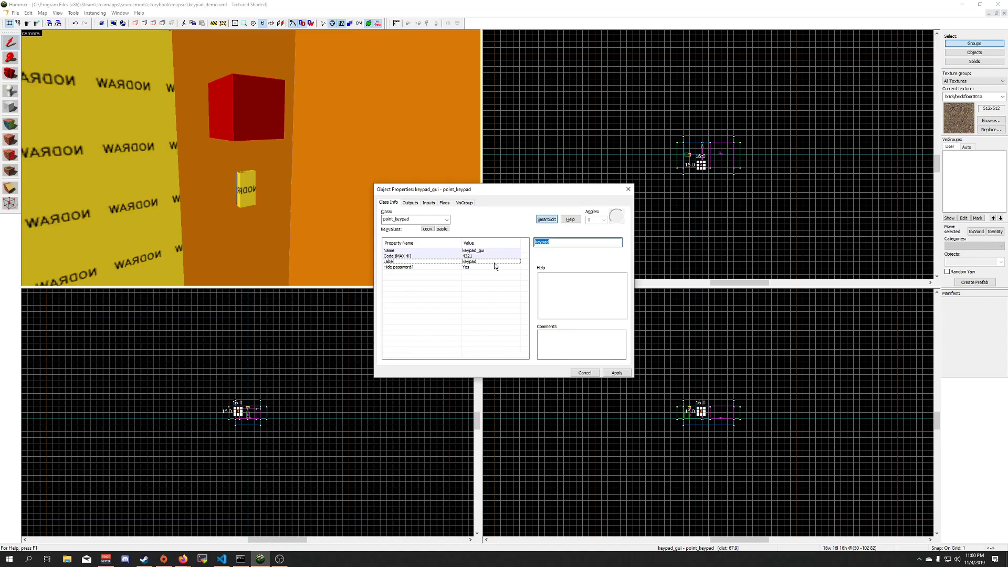
pyautogui.write('INPUT PIN')
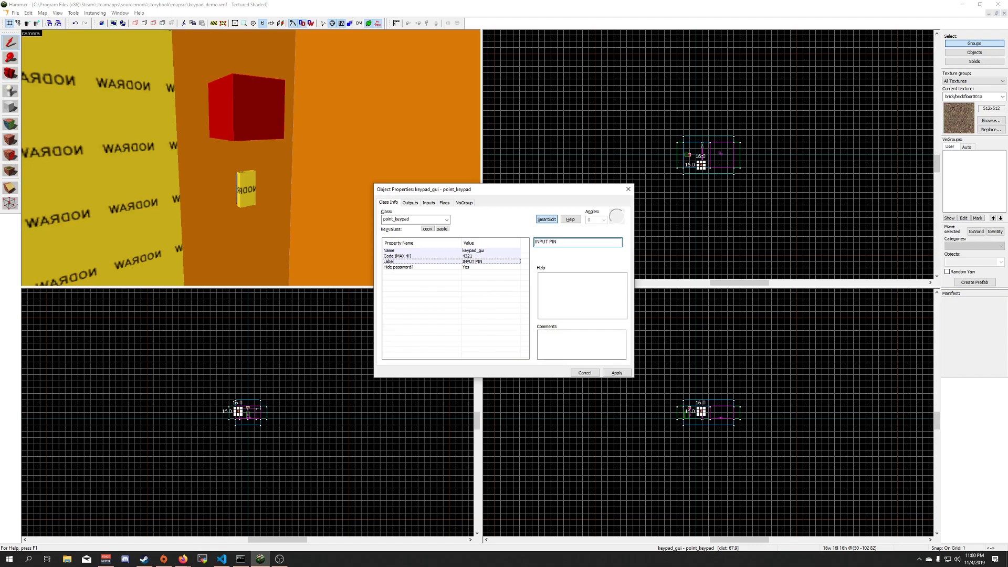
pyautogui.click(478, 268)
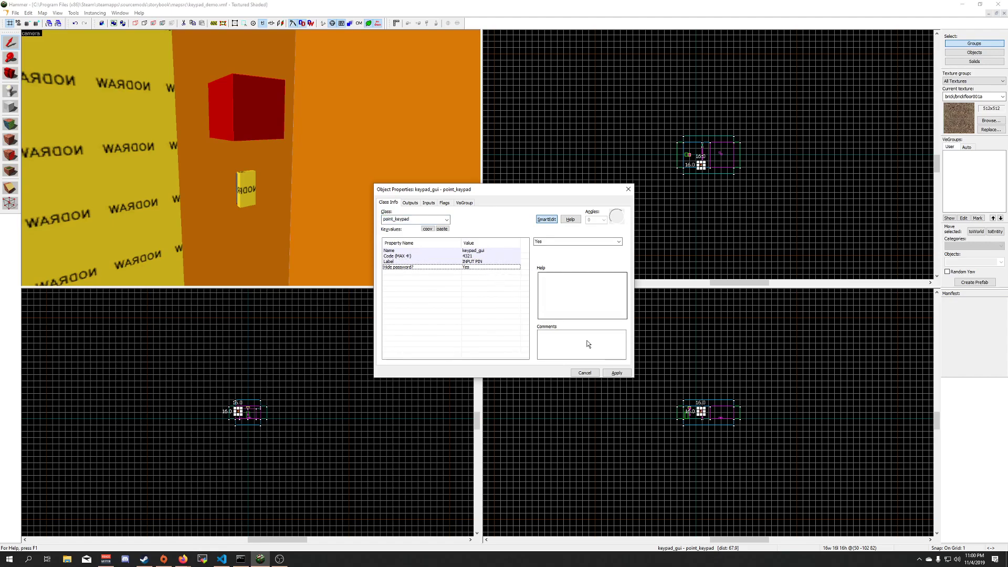
pyautogui.click(617, 373)
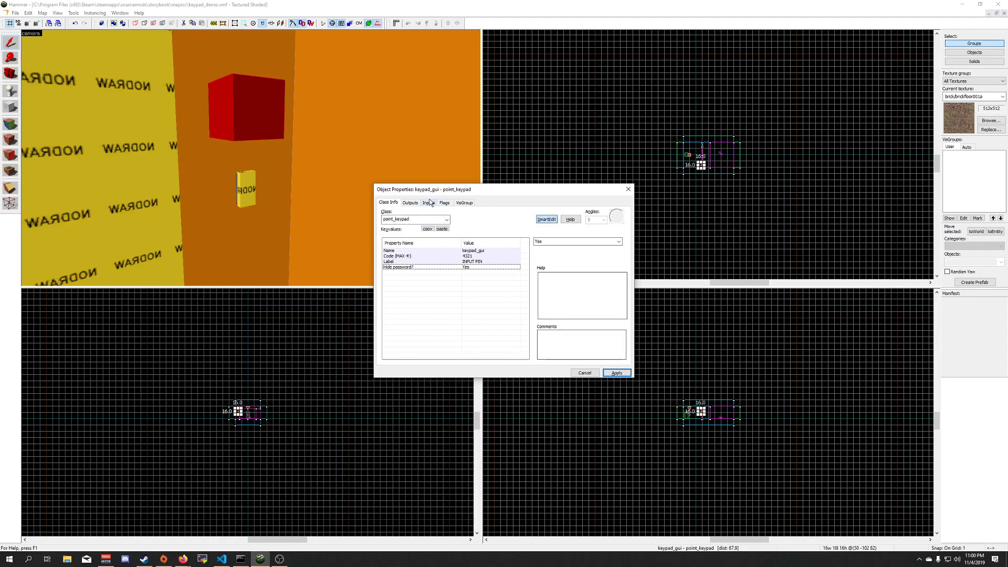
# Add an OnCorrectCode output to keypad_gui that targets door1 with the Open input
pyautogui.click(410, 203)
pyautogui.click(426, 355)
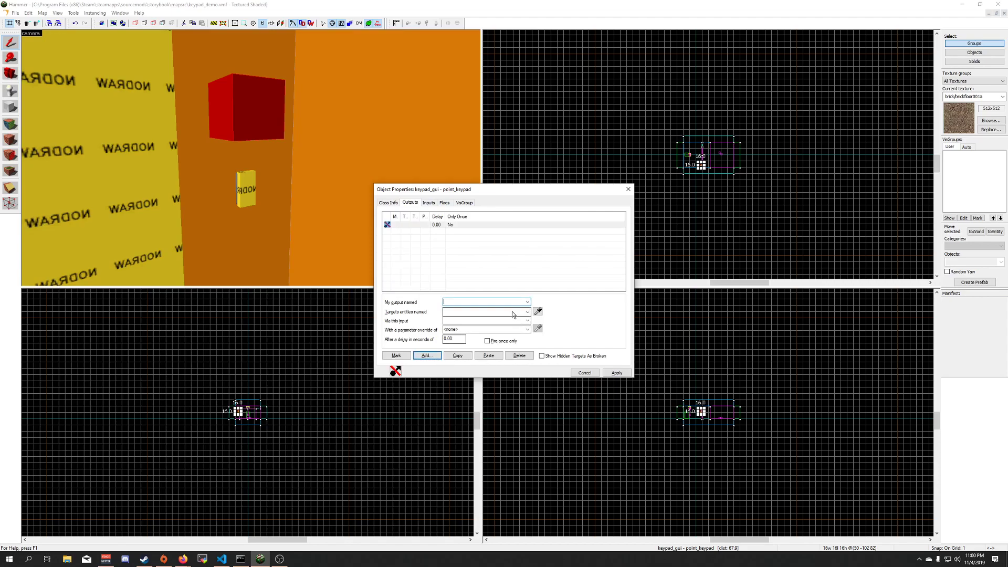
pyautogui.click(528, 302)
pyautogui.click(516, 311)
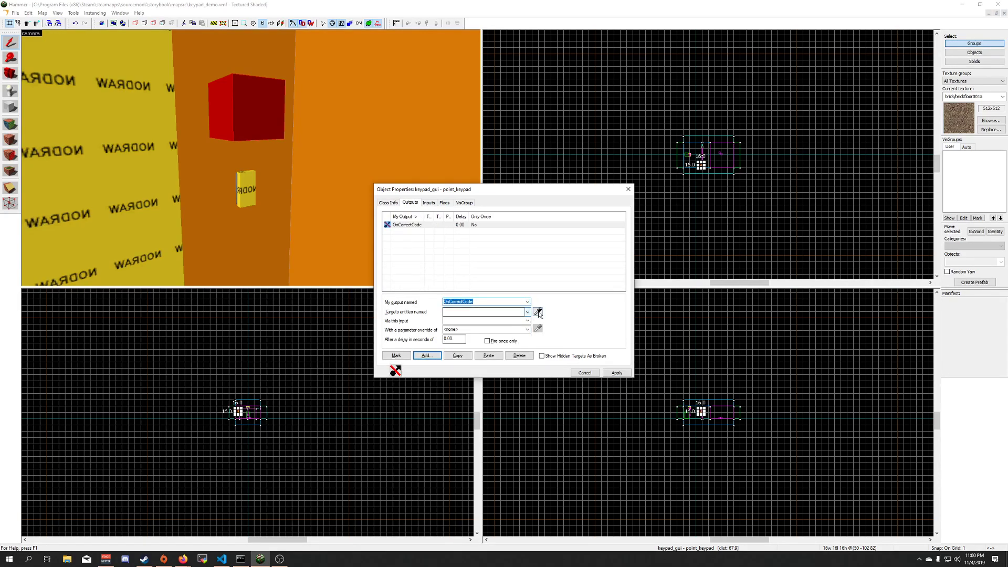
pyautogui.click(198, 135)
pyautogui.press('z')
pyautogui.press('z')
pyautogui.click(246, 149)
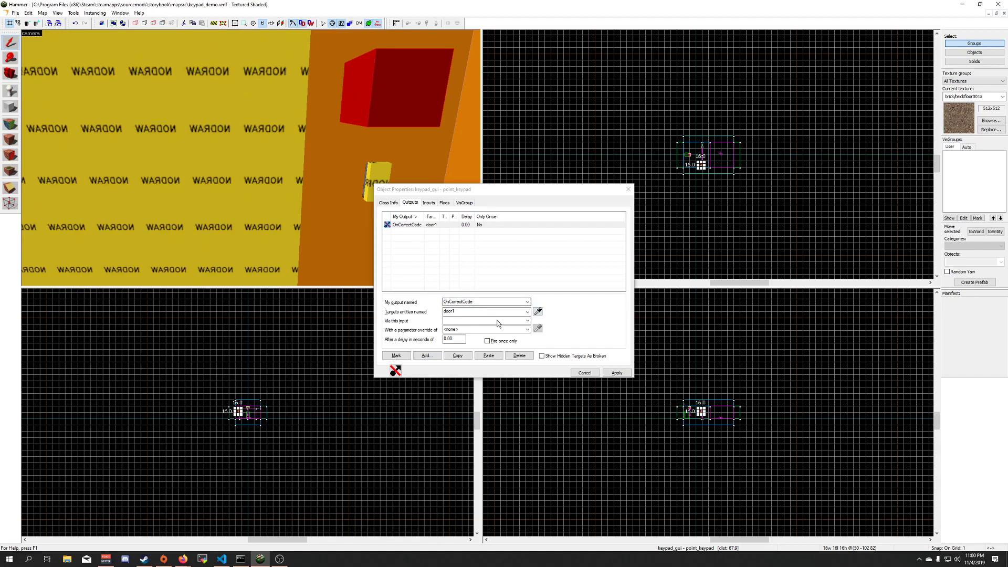
pyautogui.click(527, 320)
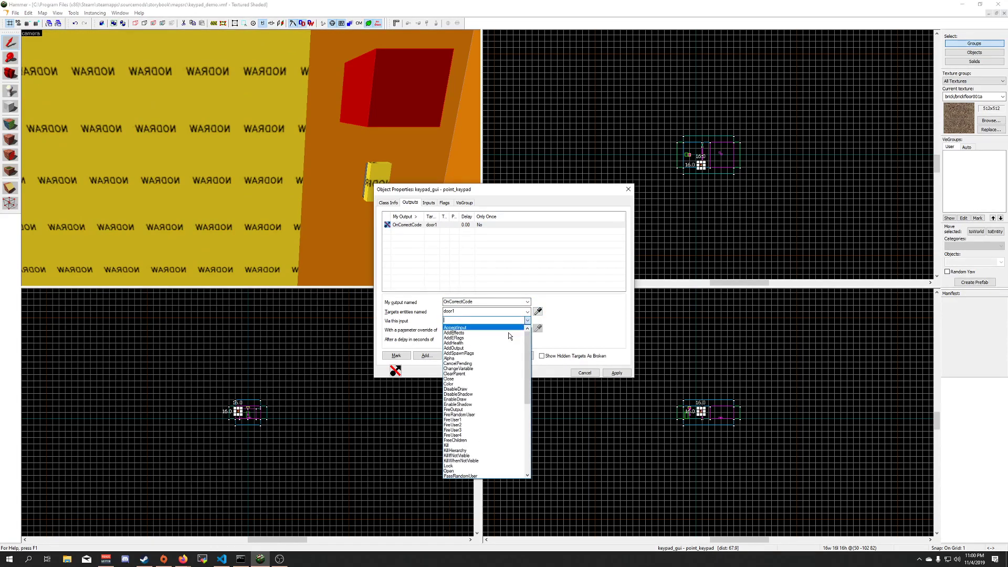
pyautogui.click(487, 470)
# Duplicate the OnCorrectCode output, retarget the copy to door2, and apply the outputs
pyautogui.click(458, 356)
pyautogui.click(489, 356)
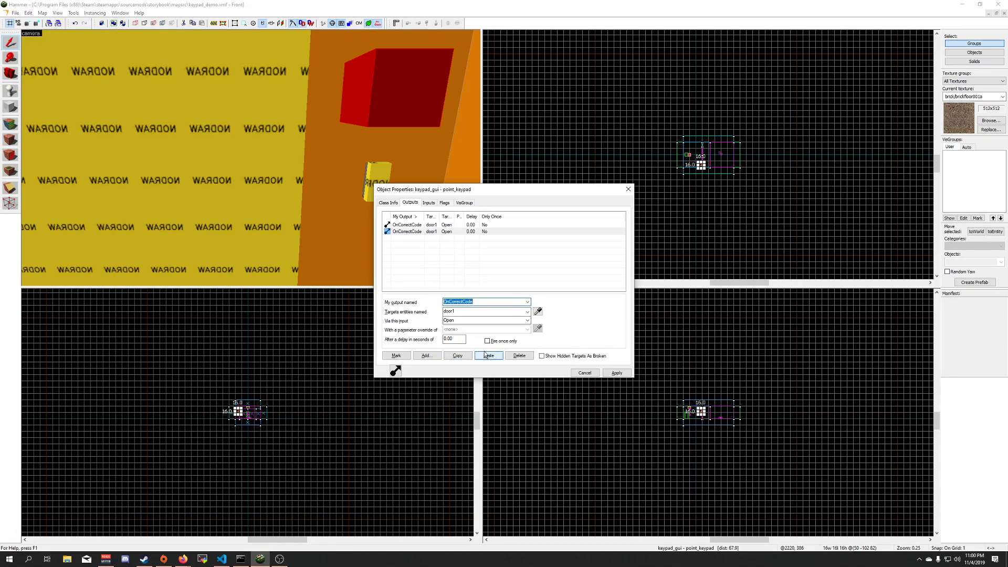
pyautogui.click(528, 312)
pyautogui.click(508, 327)
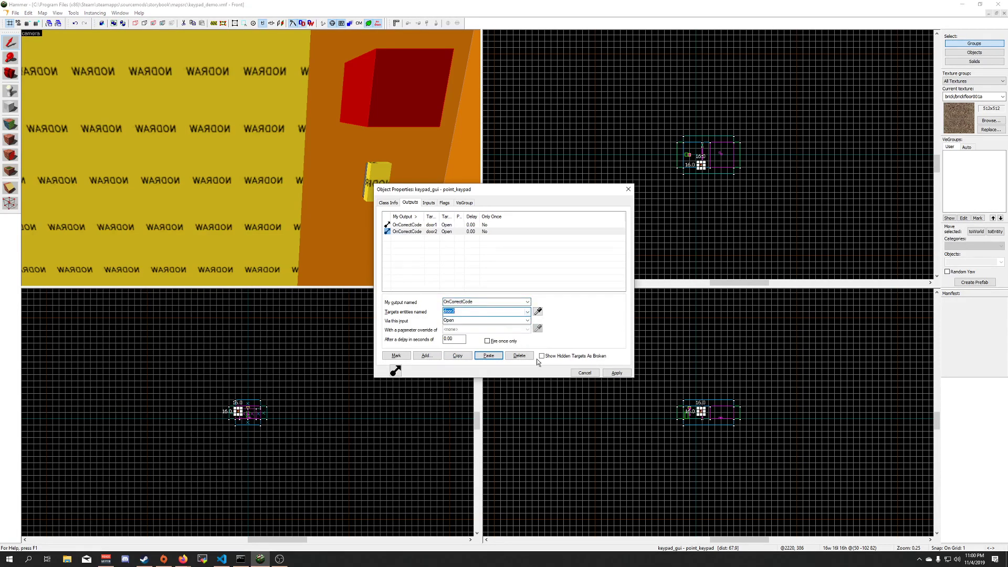
pyautogui.click(610, 376)
# Close the keypad's properties and place an env_spark entity beside the button brush
pyautogui.press('z')
pyautogui.press('a')
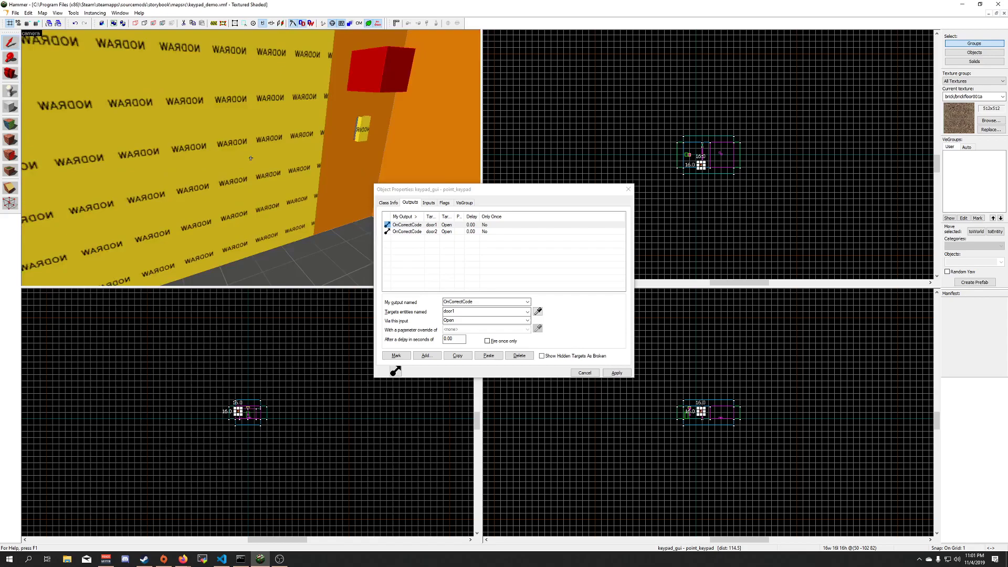
pyautogui.press('w')
pyautogui.press('z')
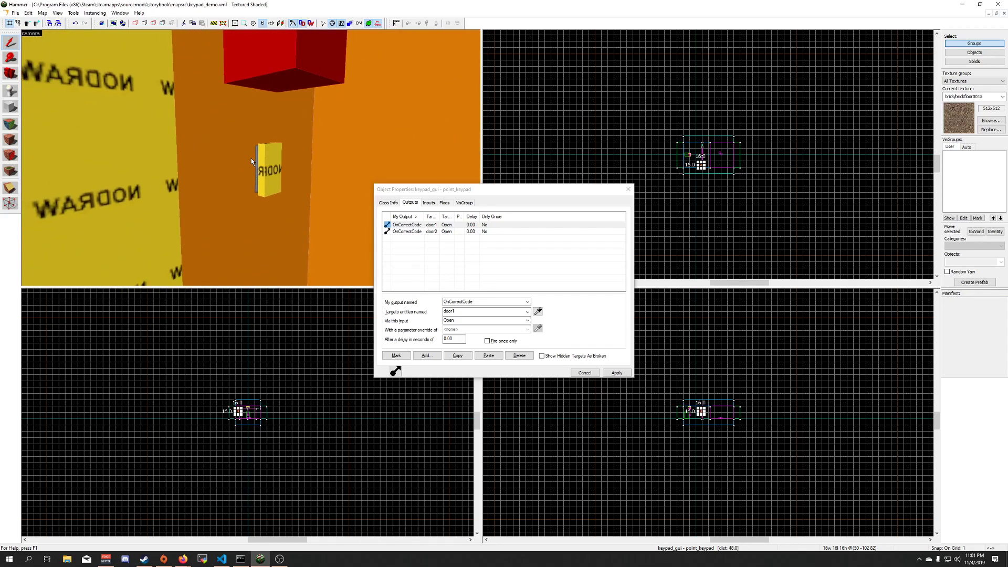
pyautogui.moveTo(251, 159); pyautogui.dragTo(225, 159)
pyautogui.click(16, 93)
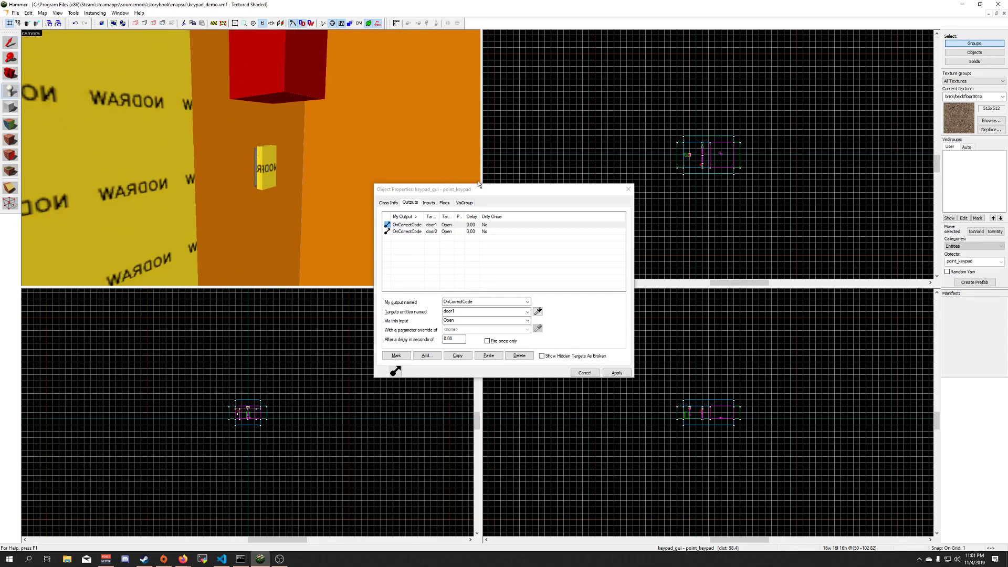
pyautogui.click(629, 189)
pyautogui.doubleClick(964, 263)
pyautogui.write('spark')
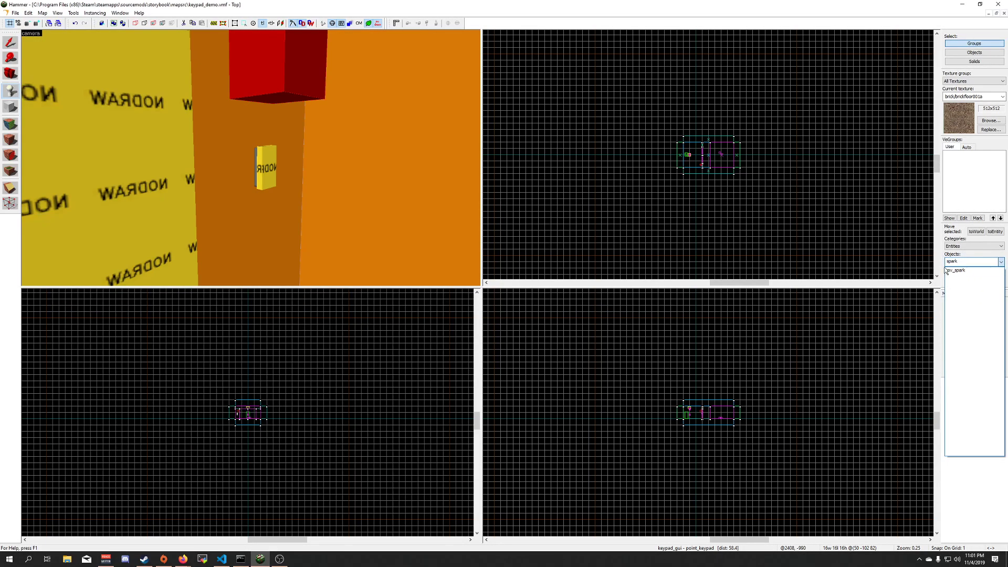
pyautogui.click(951, 270)
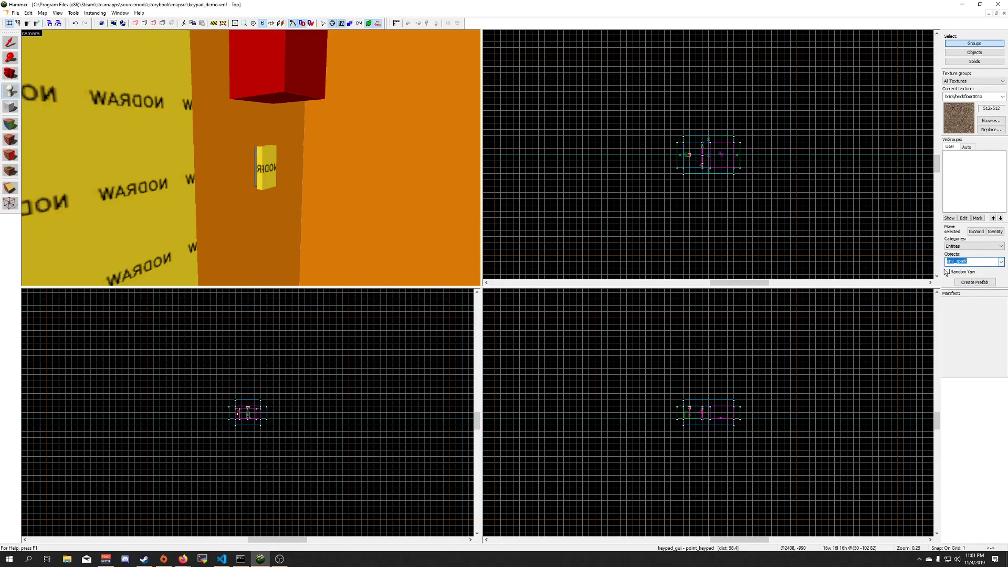
pyautogui.click(277, 167)
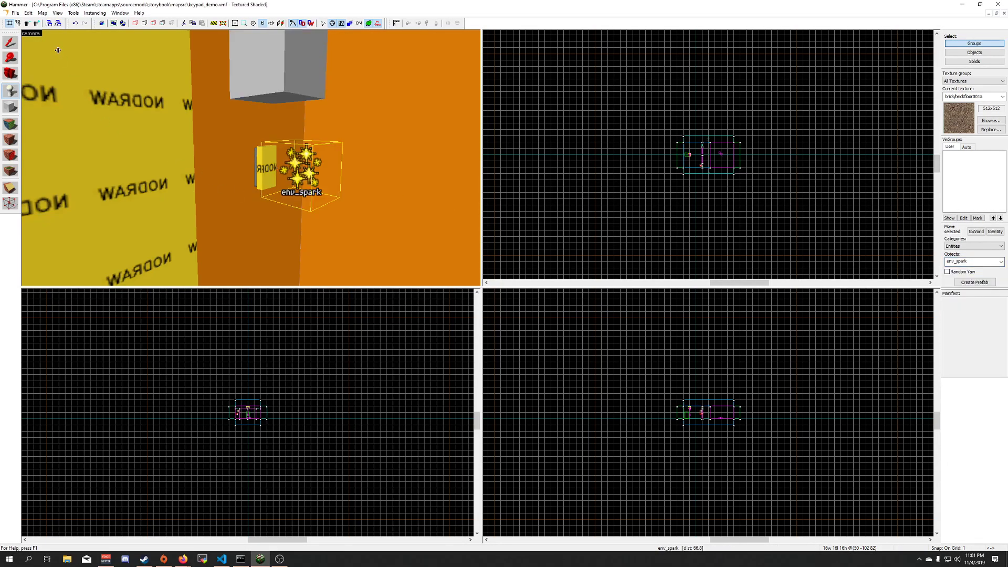
# Move the env_spark entity in the top view so that it is centred around the button
pyautogui.scroll(8, 698, 193)
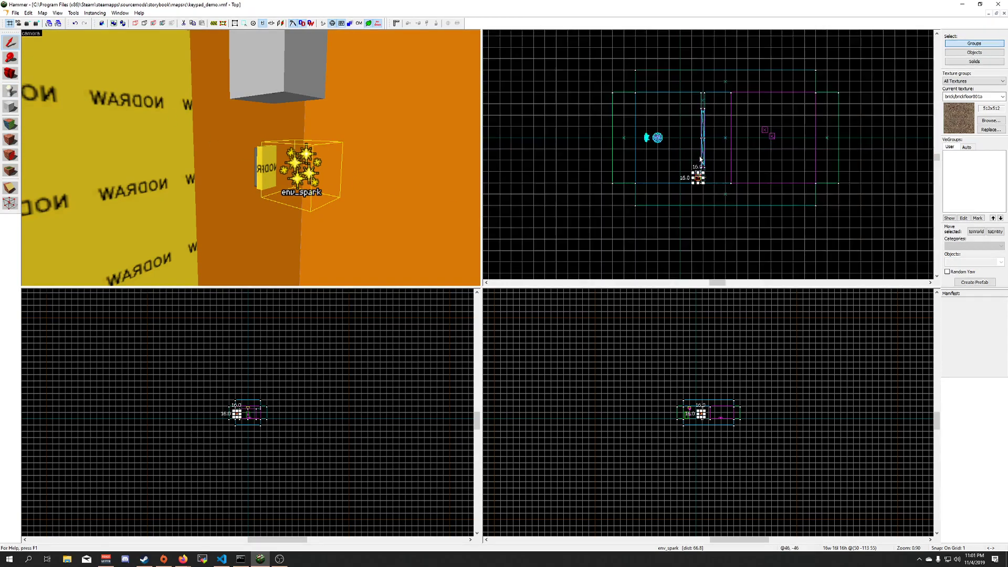
pyautogui.scroll(8, 666, 188)
pyautogui.moveTo(680, 184); pyautogui.dragTo(708, 146)
# Turn on the Directional flag of the env_spark entity and close its properties
pyautogui.doubleClick(286, 174)
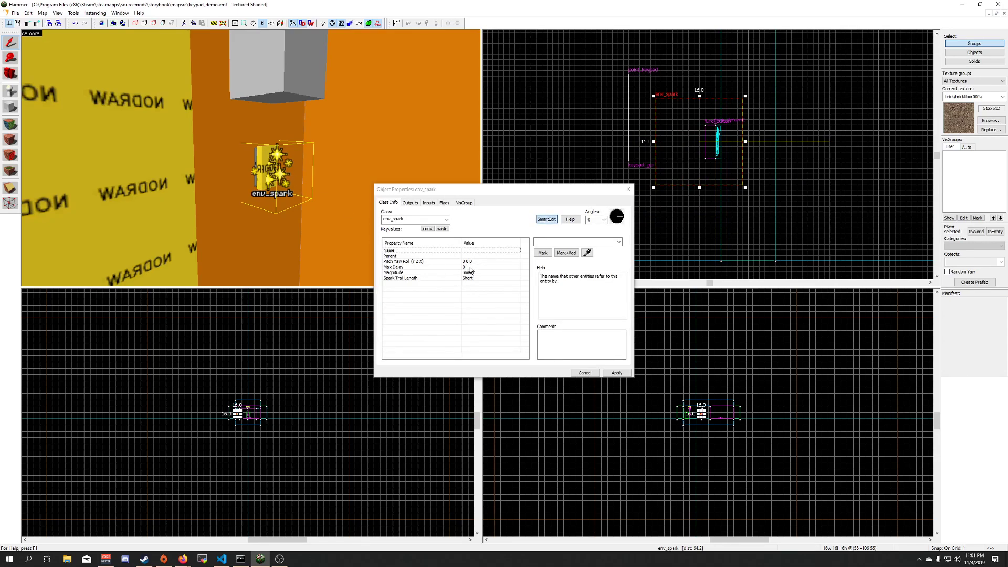
pyautogui.click(445, 202)
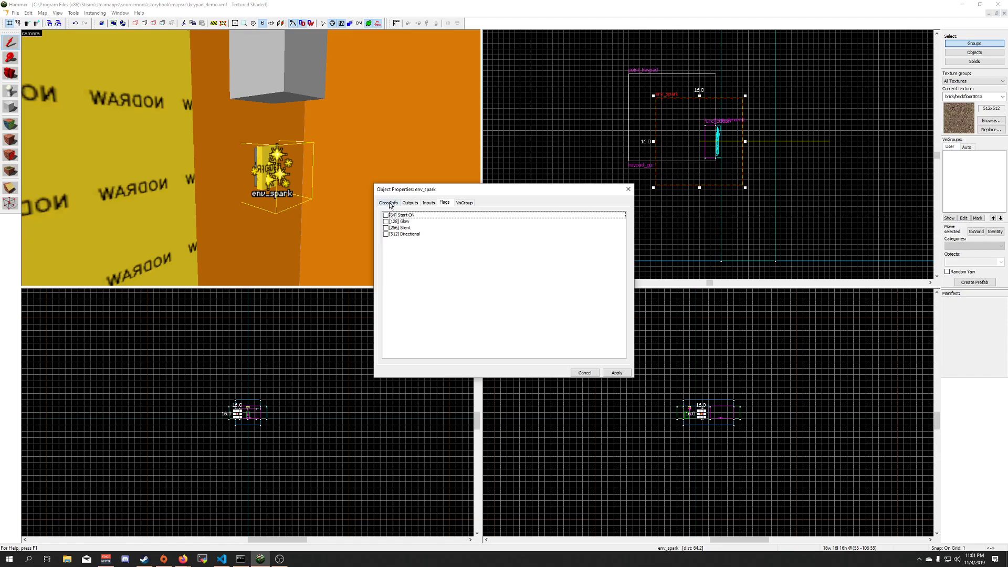
pyautogui.click(390, 234)
pyautogui.click(392, 203)
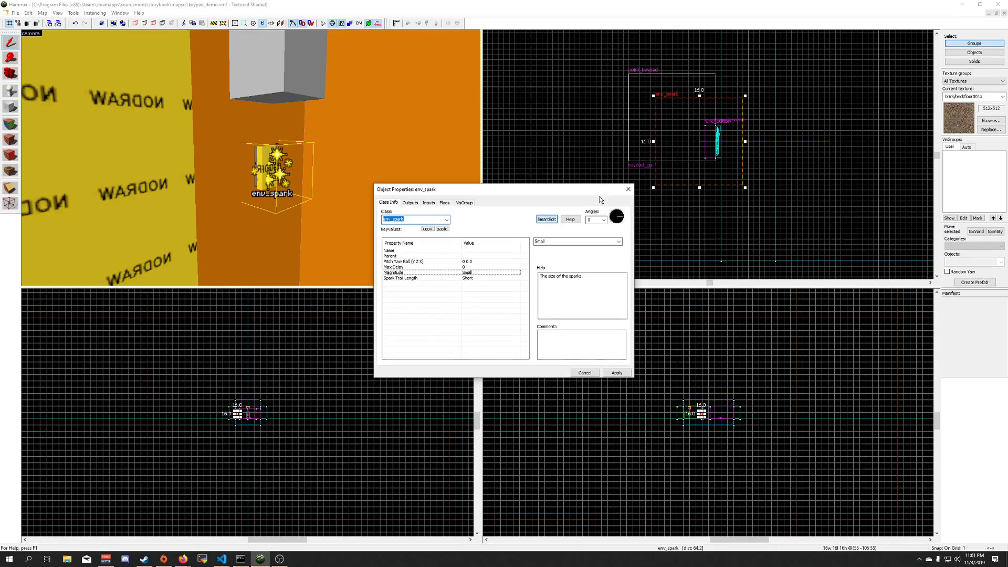
pyautogui.click(628, 190)
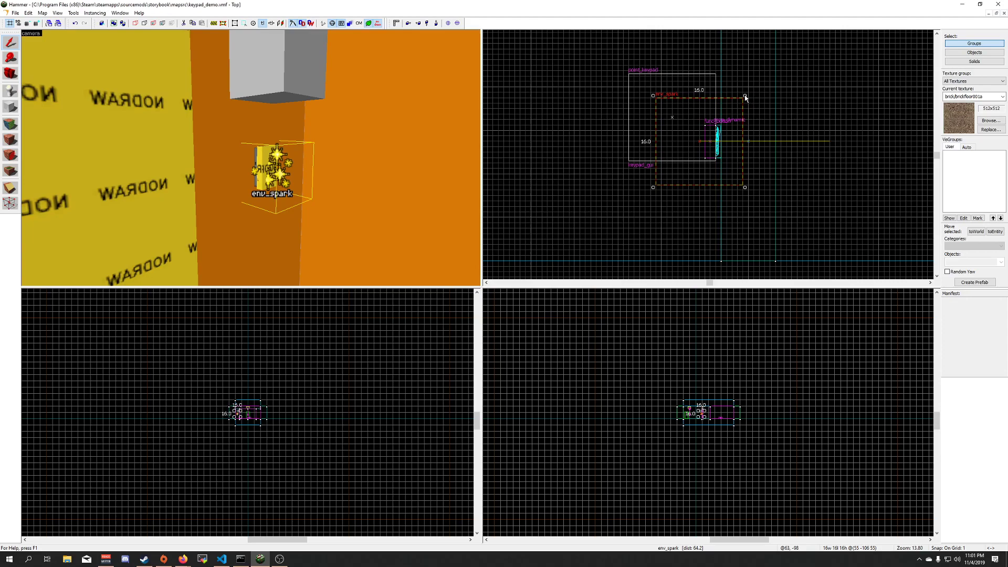
# Aim the env_spark out from the keypad into the room with Point At, giving it a Pitch Yaw Roll of 358 171 0
pyautogui.moveTo(745, 96); pyautogui.dragTo(651, 147)
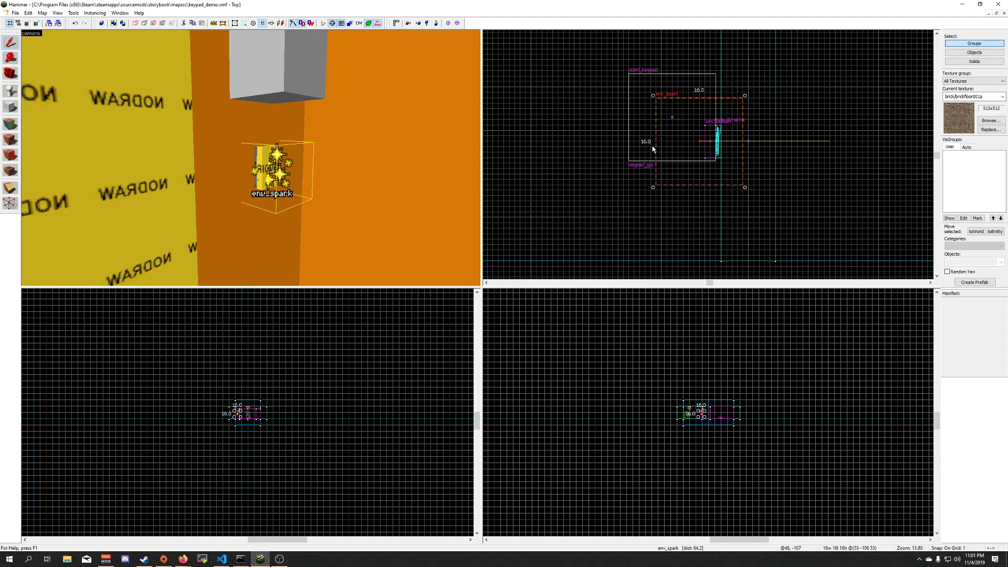
pyautogui.doubleClick(288, 177)
pyautogui.click(477, 262)
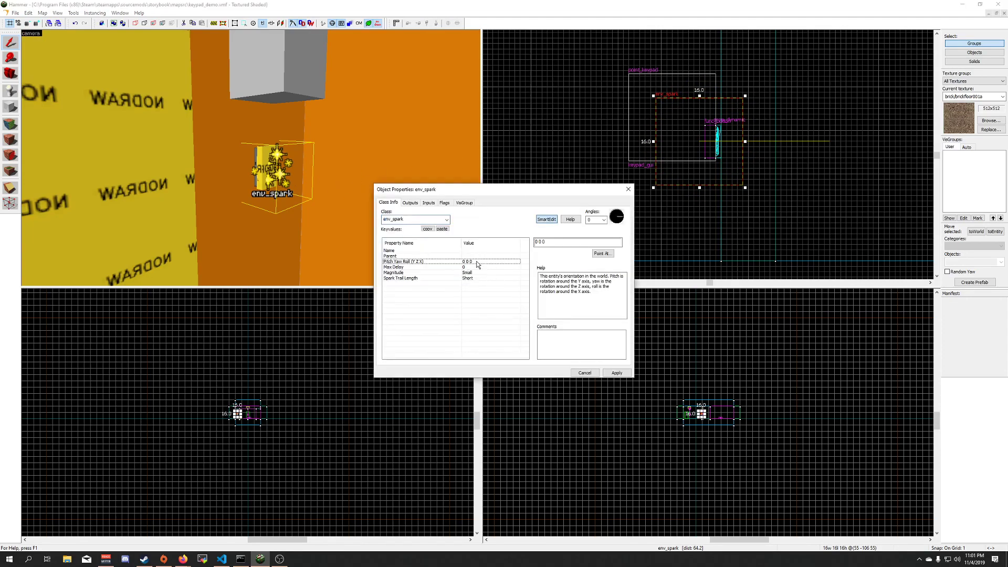
pyautogui.click(605, 254)
pyautogui.press('z')
pyautogui.press('w')
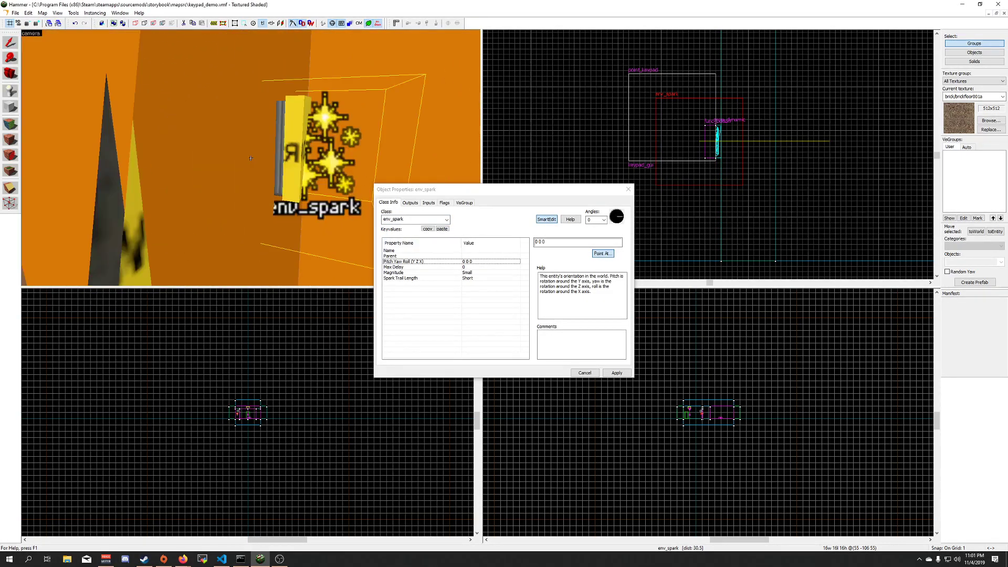
pyautogui.scroll(-6, 251, 158)
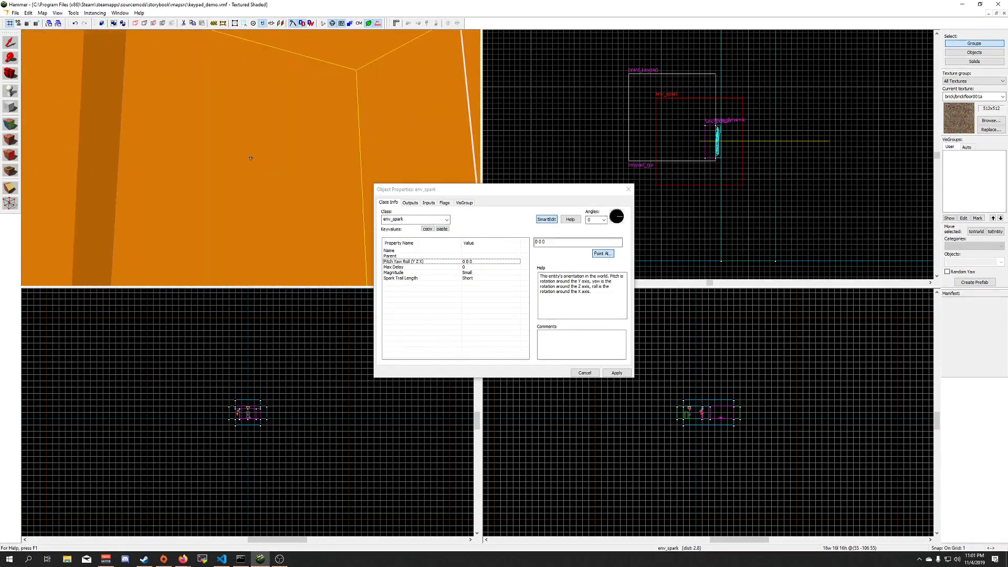
pyautogui.click(211, 153)
pyautogui.press('z')
pyautogui.press('s')
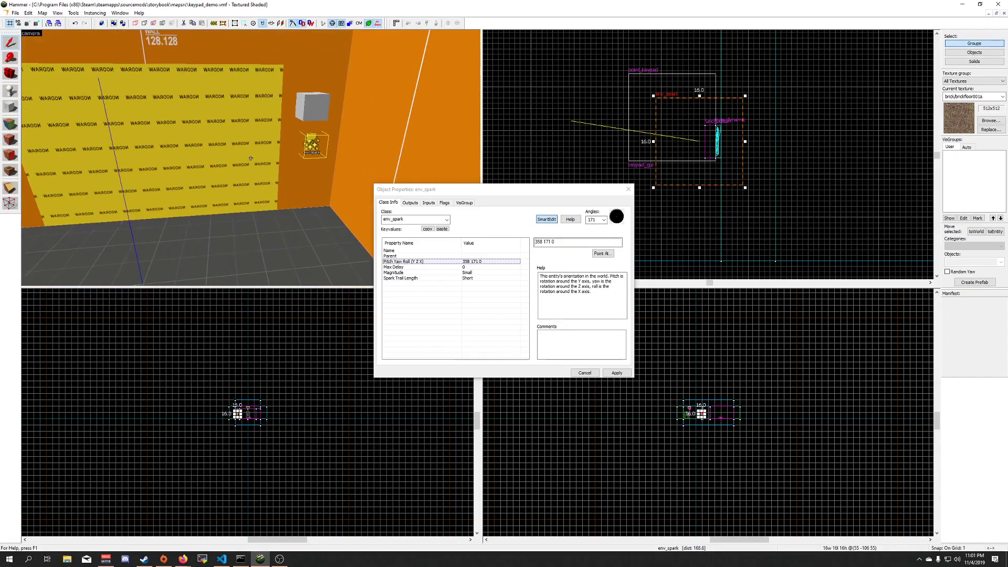
pyautogui.press('z')
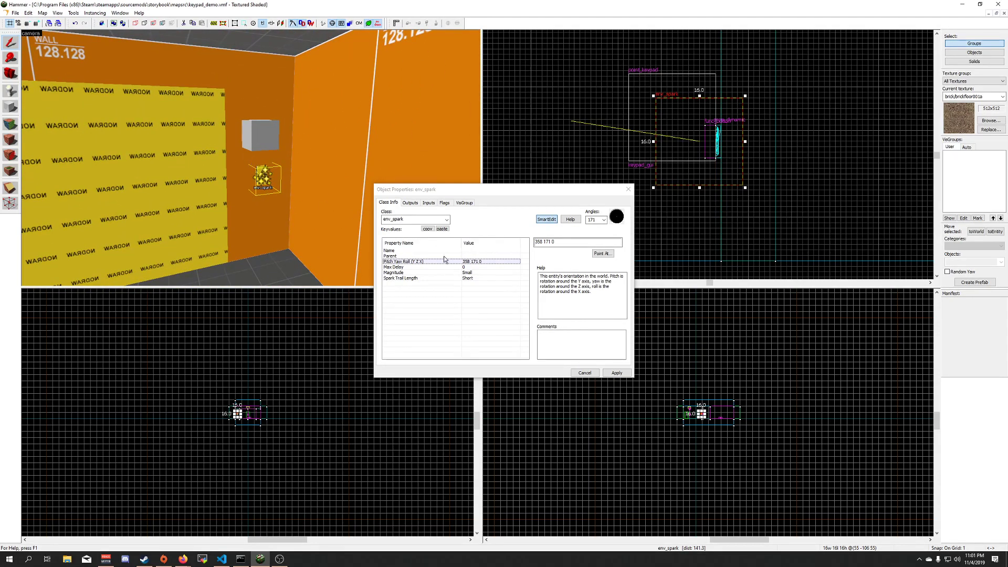
# Name the env_spark entity spark_keypad, apply the name and check its flags
pyautogui.click(476, 252)
pyautogui.write('spark')
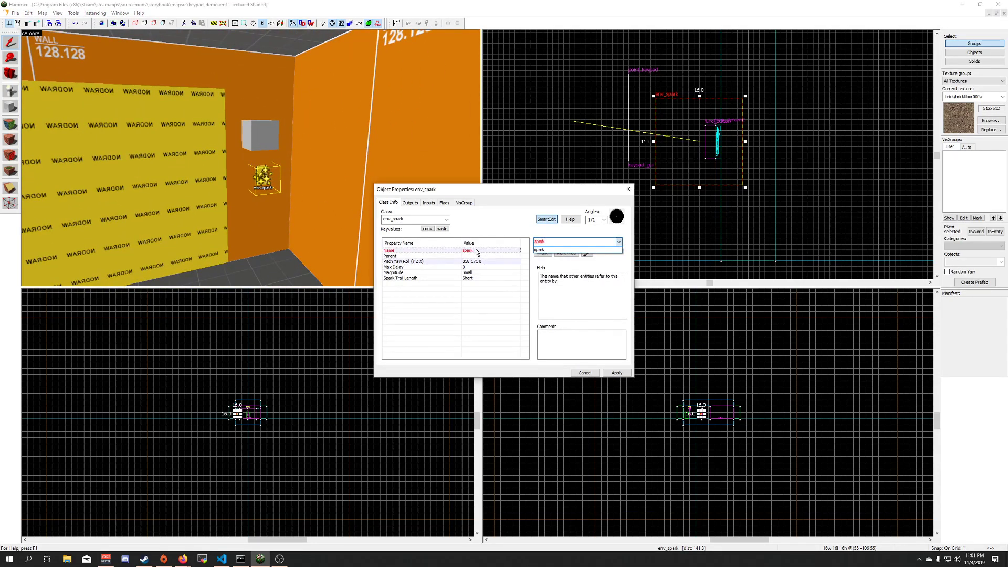
pyautogui.write('_keypad')
pyautogui.press('Return')
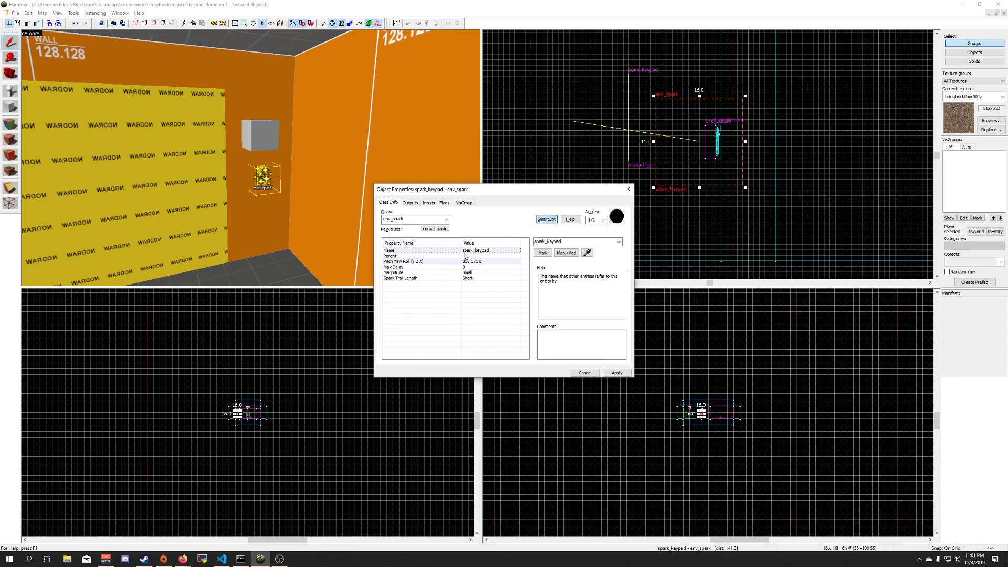
pyautogui.click(445, 203)
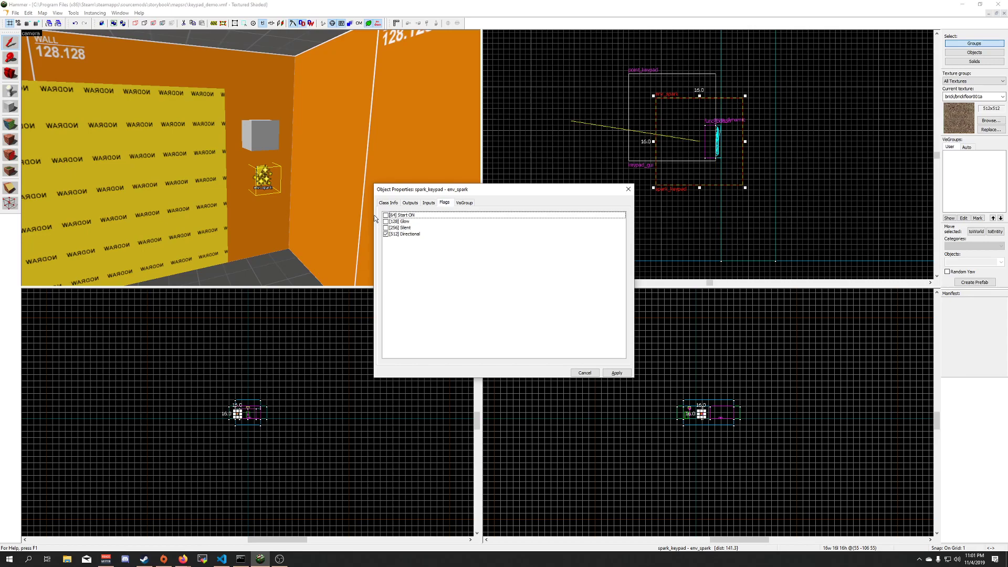
pyautogui.click(389, 203)
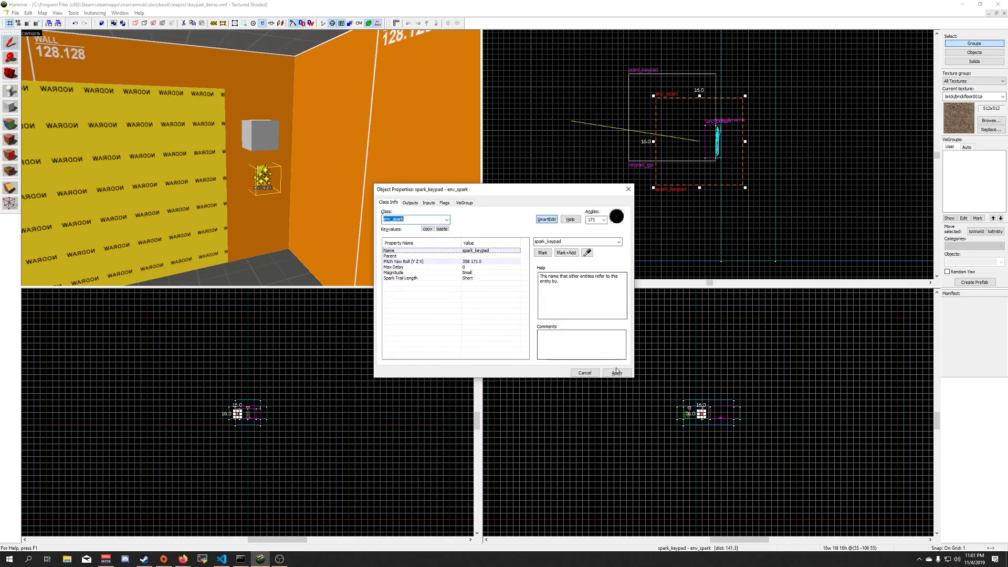
# Add an OnIncorrectCode output to keypad_gui that targets the spark_keypad entity
pyautogui.click(273, 128)
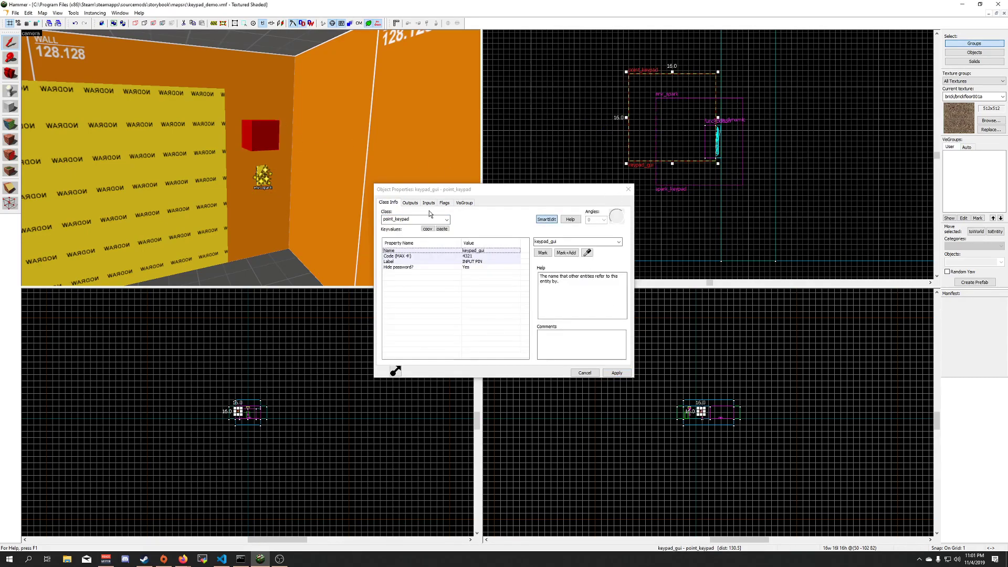
pyautogui.click(410, 203)
pyautogui.click(429, 355)
pyautogui.click(527, 302)
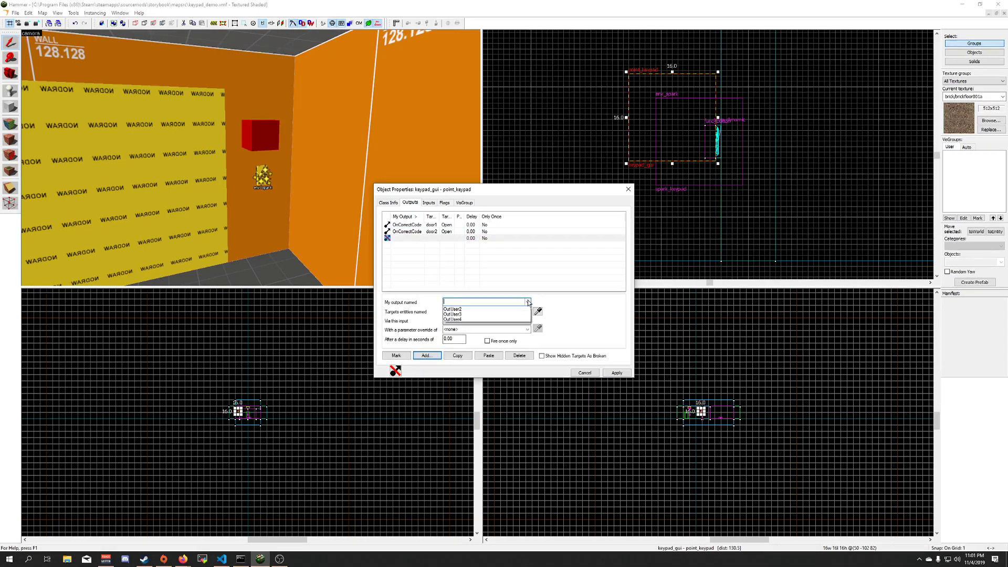
pyautogui.click(512, 315)
pyautogui.click(538, 312)
pyautogui.click(262, 175)
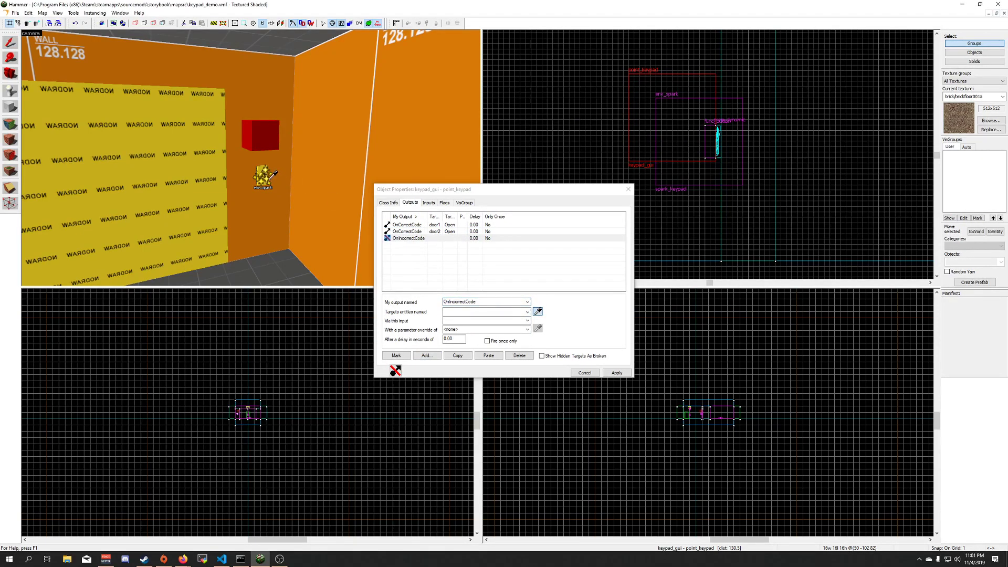
# Set the OnIncorrectCode output's input to SparkOnce, apply it and close the keypad's properties
pyautogui.click(526, 321)
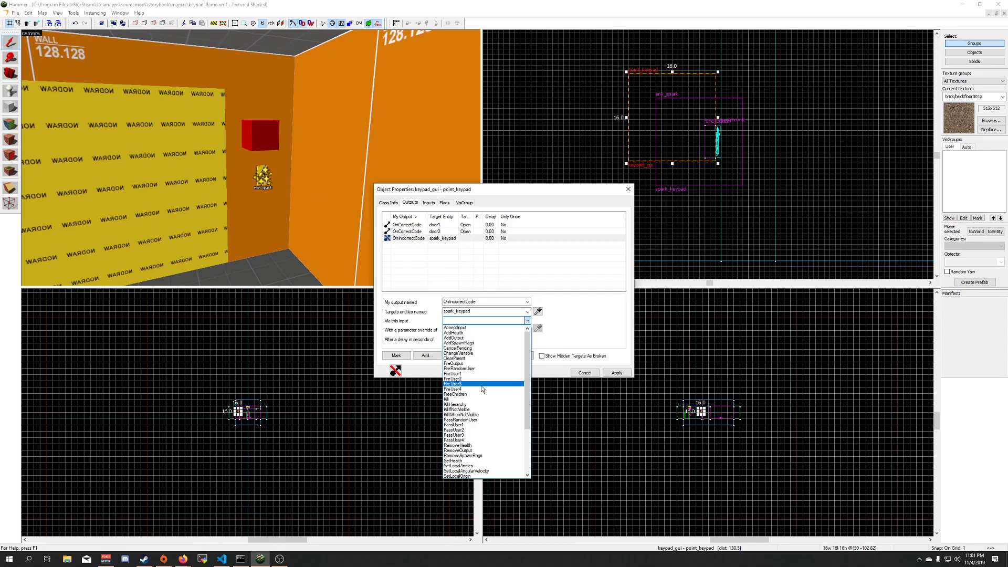
pyautogui.scroll(-3, 479, 434)
pyautogui.scroll(2, 478, 431)
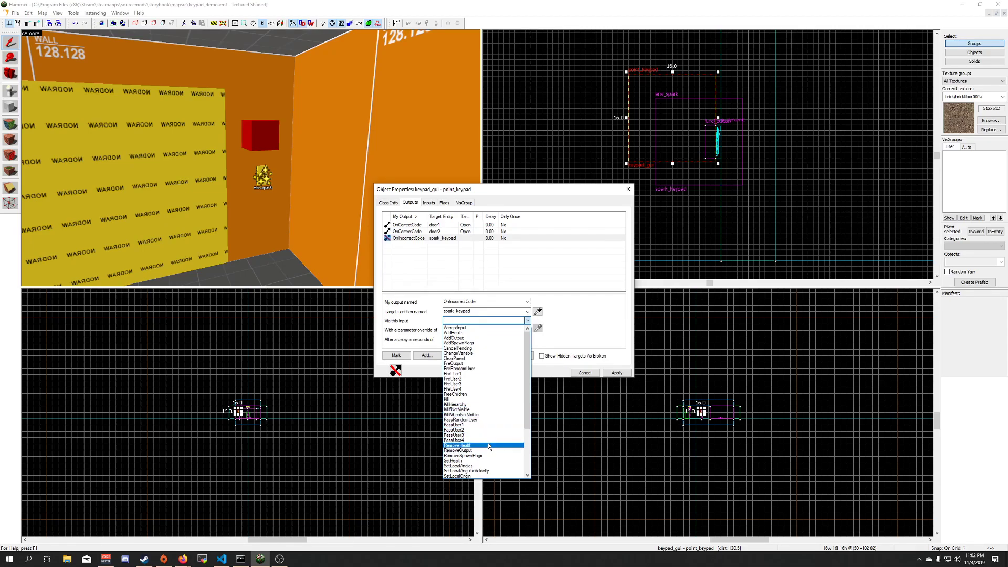
pyautogui.scroll(-5, 487, 446)
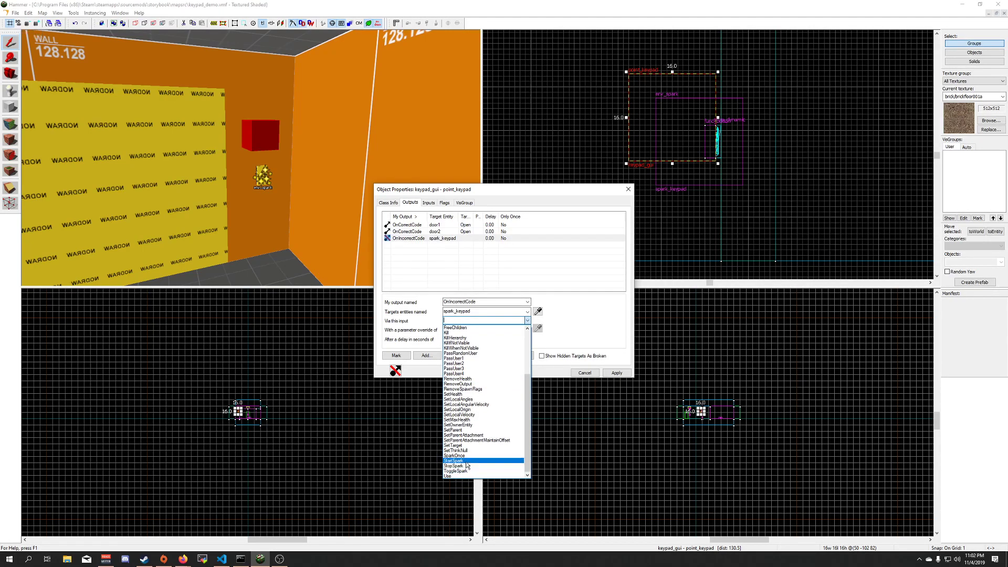
pyautogui.click(464, 455)
pyautogui.click(618, 374)
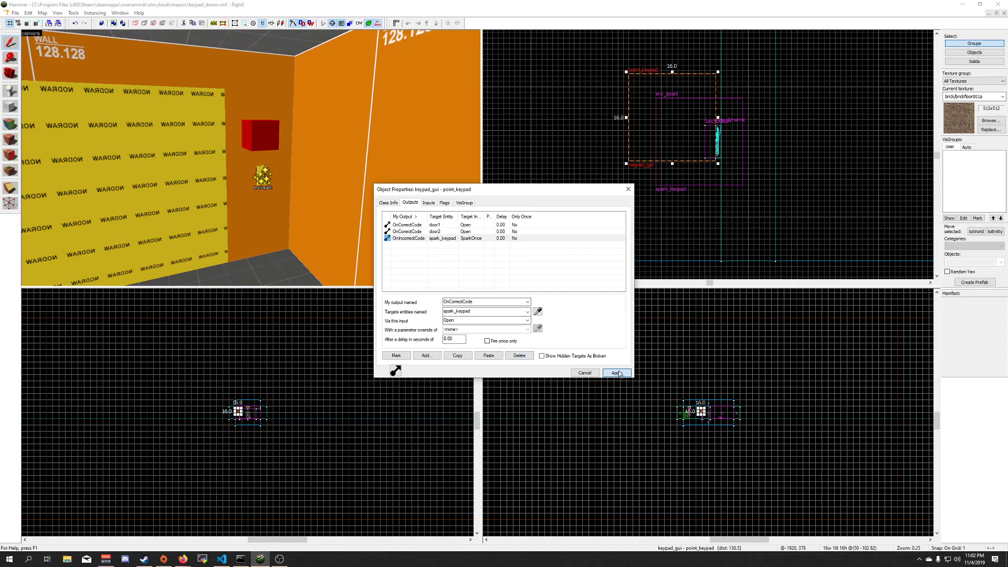
pyautogui.click(628, 190)
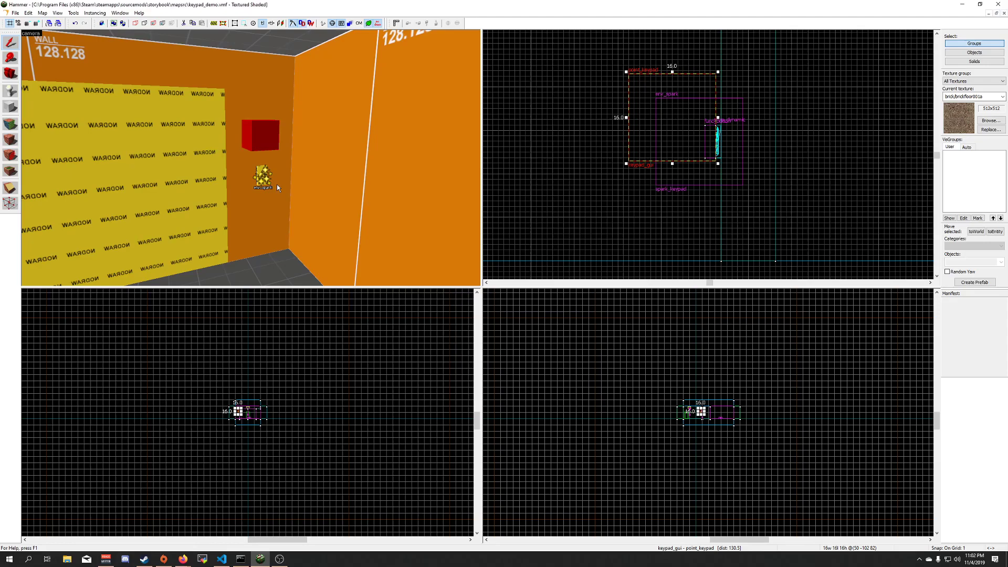
# Compile and run the map to inspect the keypad in the game, and exit the game through the console
pyautogui.press('F9')
pyautogui.press('Return')
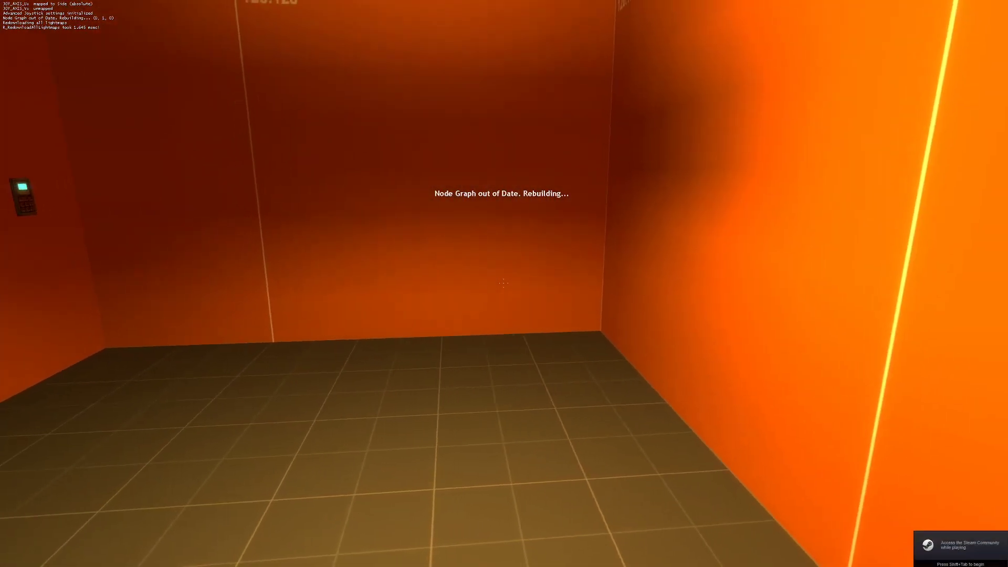
pyautogui.press('w')
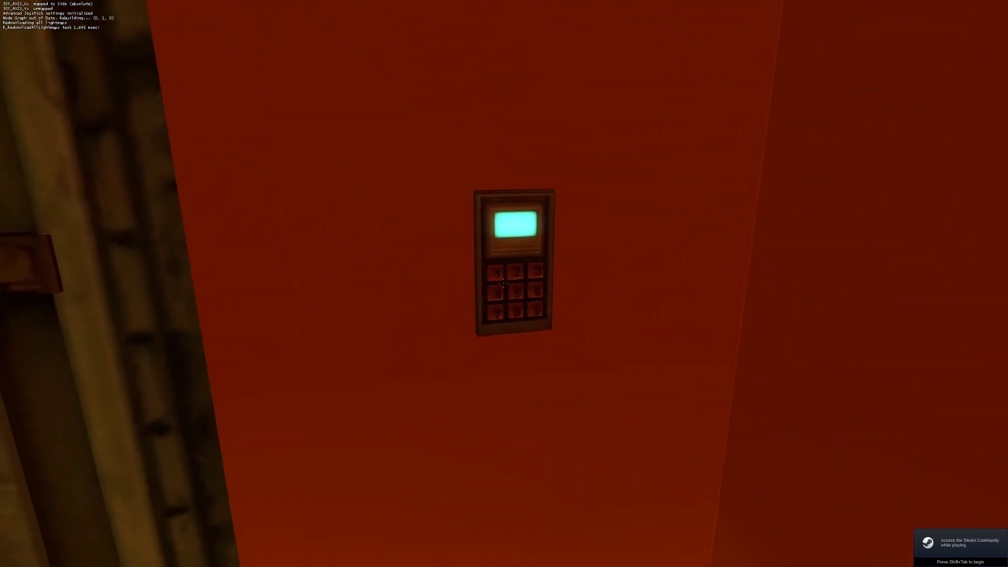
pyautogui.press('s')
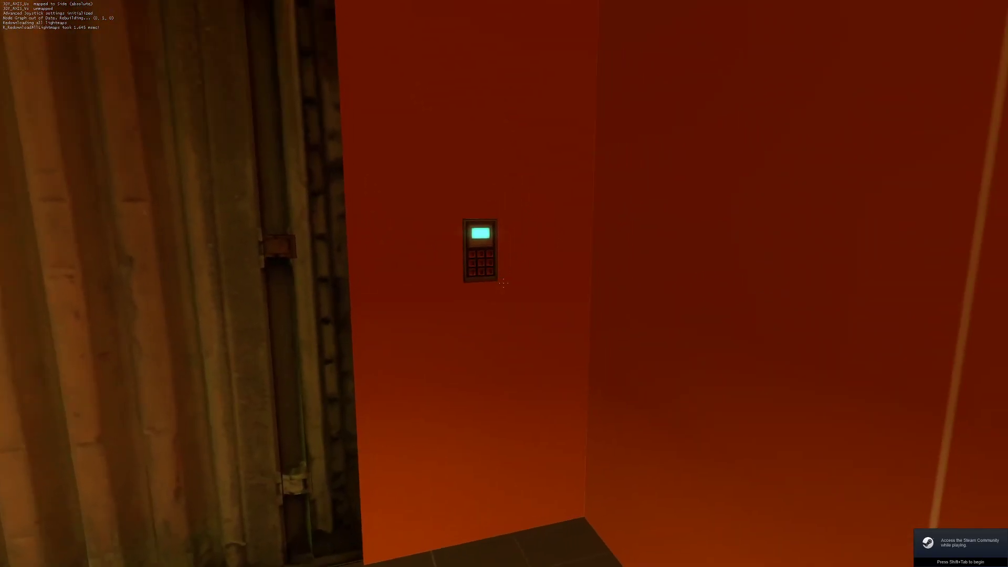
pyautogui.press('`')
pyautogui.write('exit')
pyautogui.press('Return')
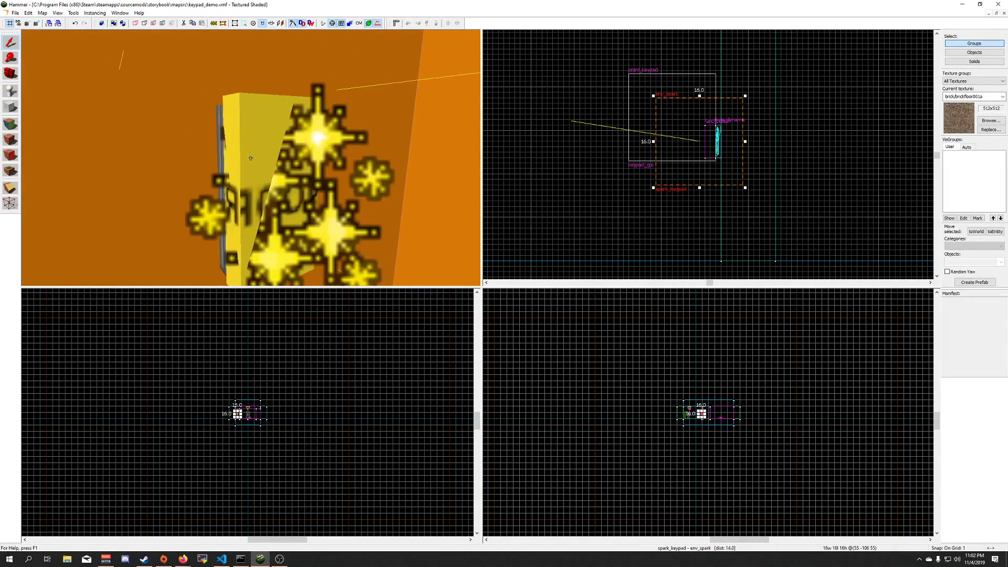
# Add an OnPressed output to the keypad's func_button that targets keypad_gui
pyautogui.press('z')
pyautogui.doubleClick(250, 141)
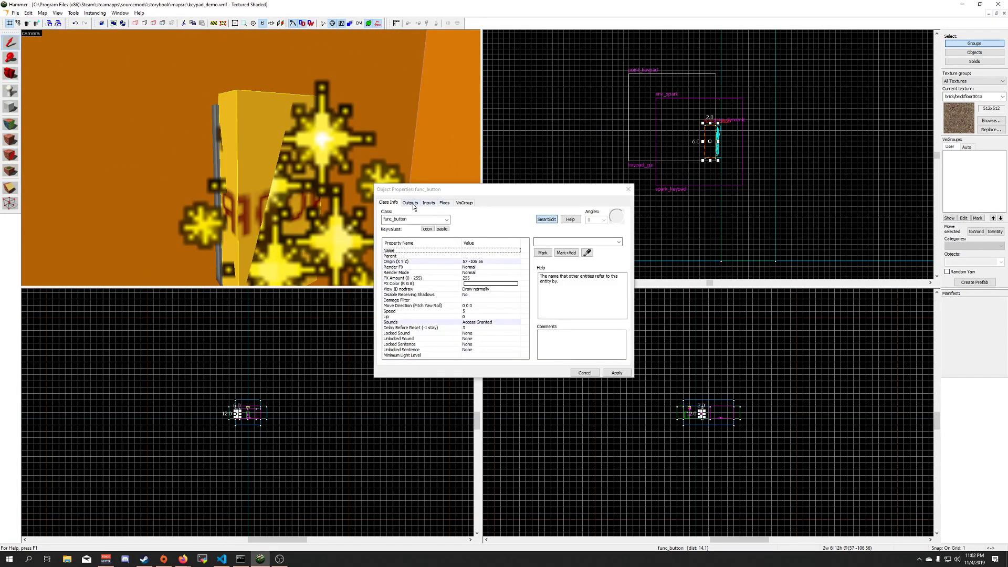
pyautogui.click(410, 202)
pyautogui.click(427, 355)
pyautogui.click(527, 303)
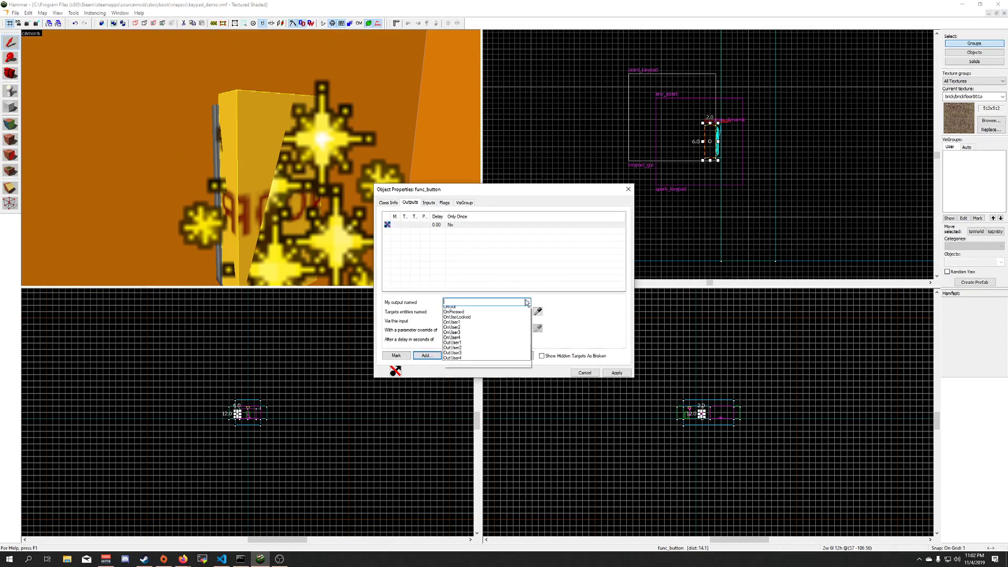
pyautogui.click(501, 330)
pyautogui.click(537, 312)
pyautogui.press('z')
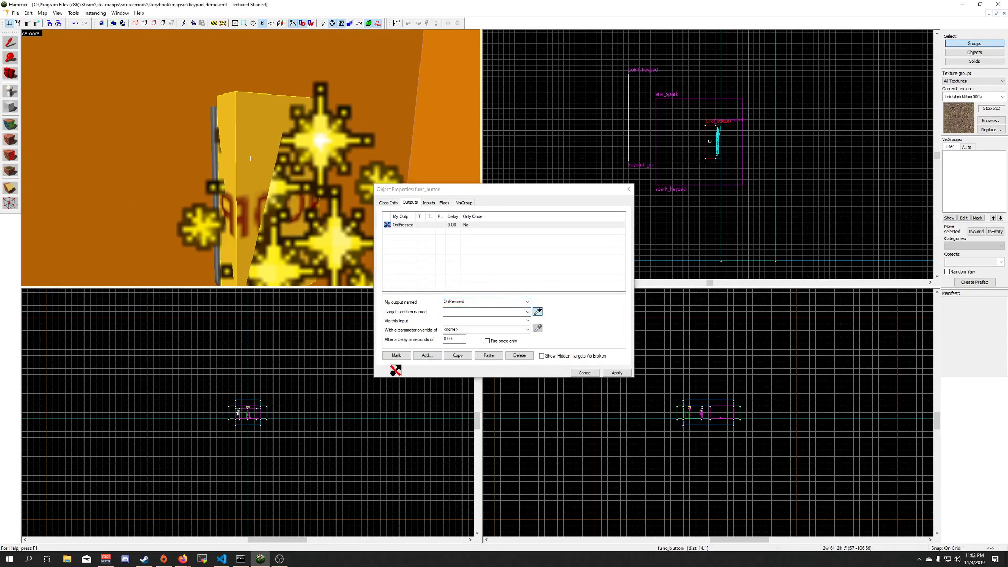
pyautogui.press('s')
pyautogui.press('z')
pyautogui.click(250, 86)
# Set the OnPressed output's input to Enable, apply it and close the button's properties
pyautogui.click(527, 320)
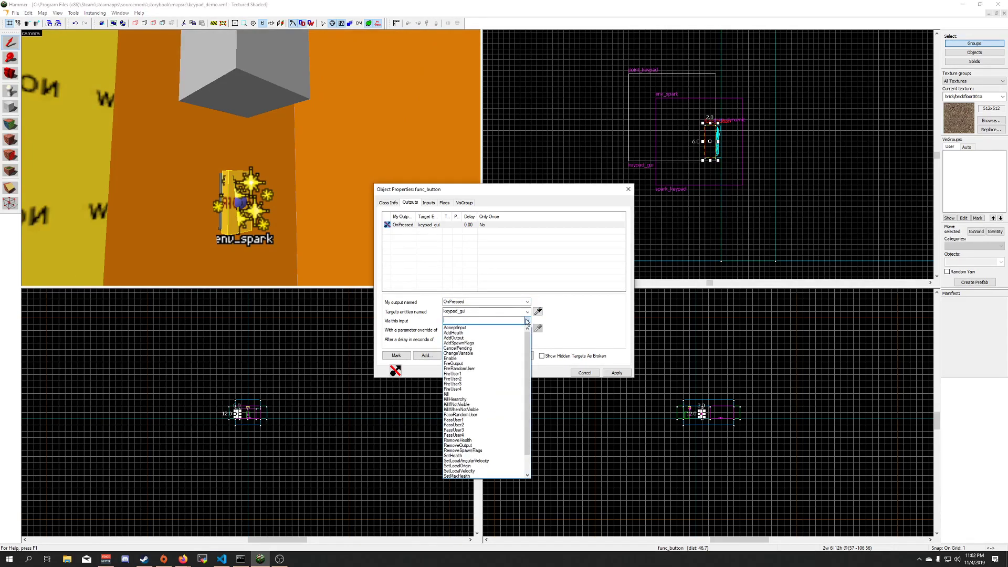
pyautogui.scroll(-1, 497, 411)
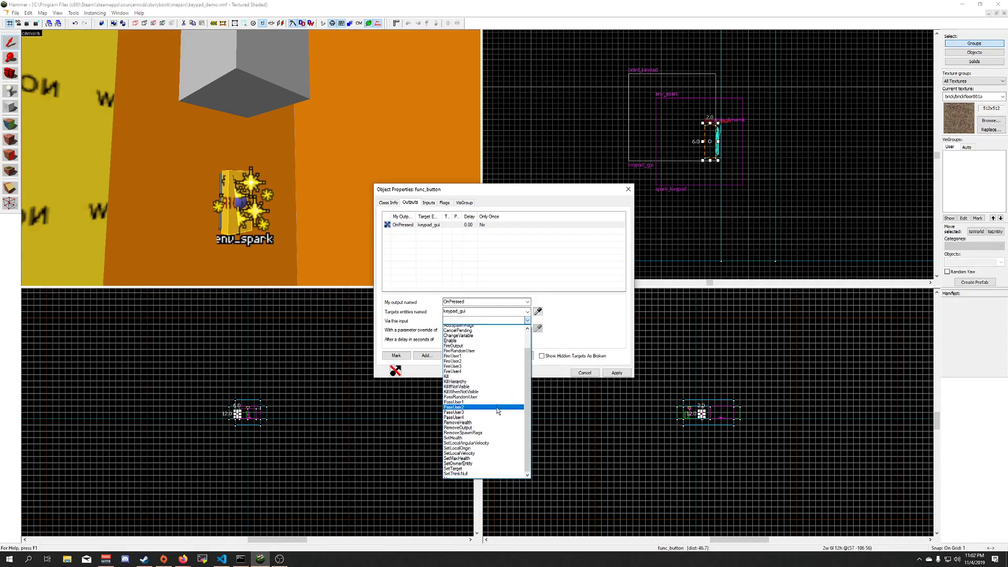
pyautogui.scroll(-1, 498, 411)
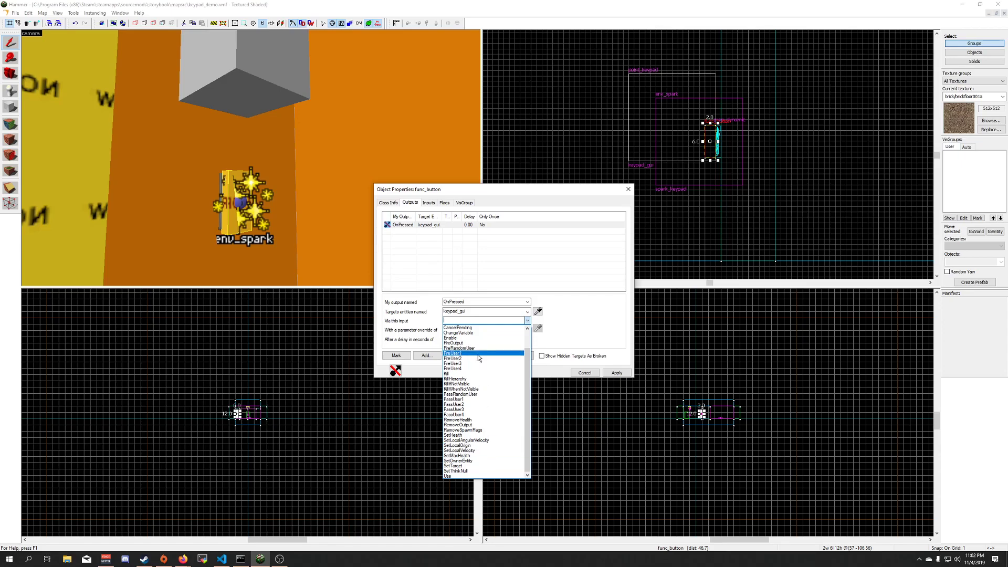
pyautogui.scroll(2, 479, 359)
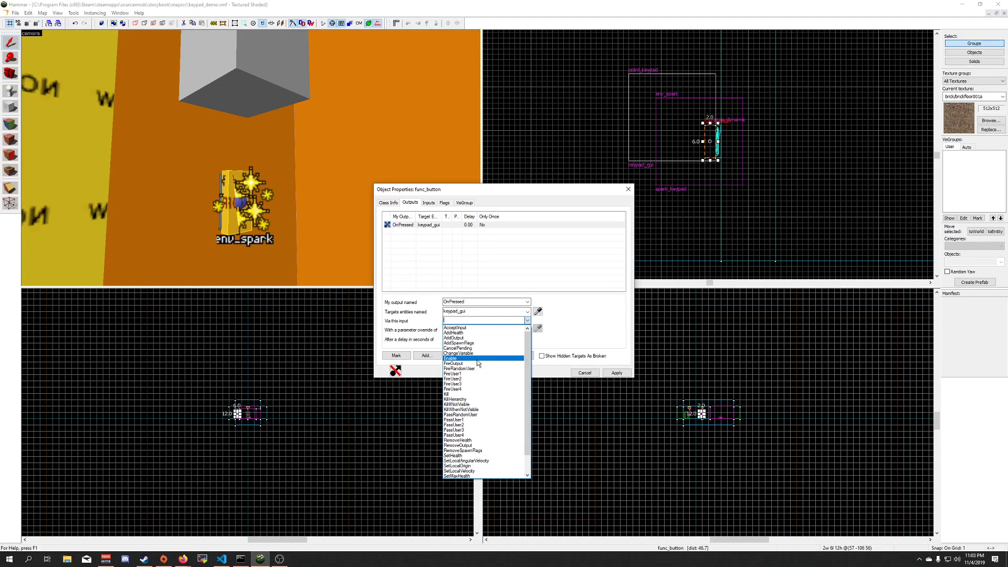
pyautogui.click(479, 363)
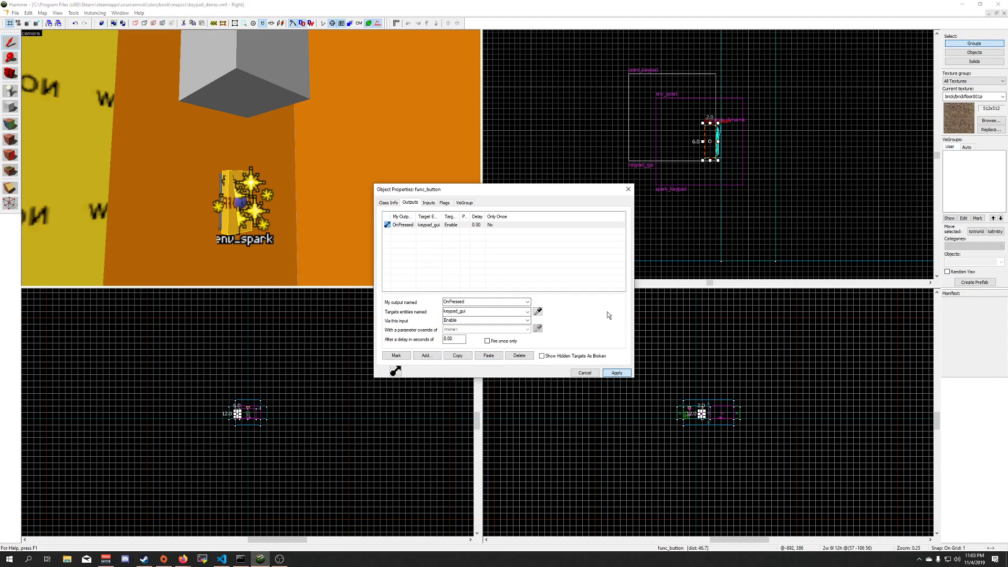
pyautogui.click(629, 185)
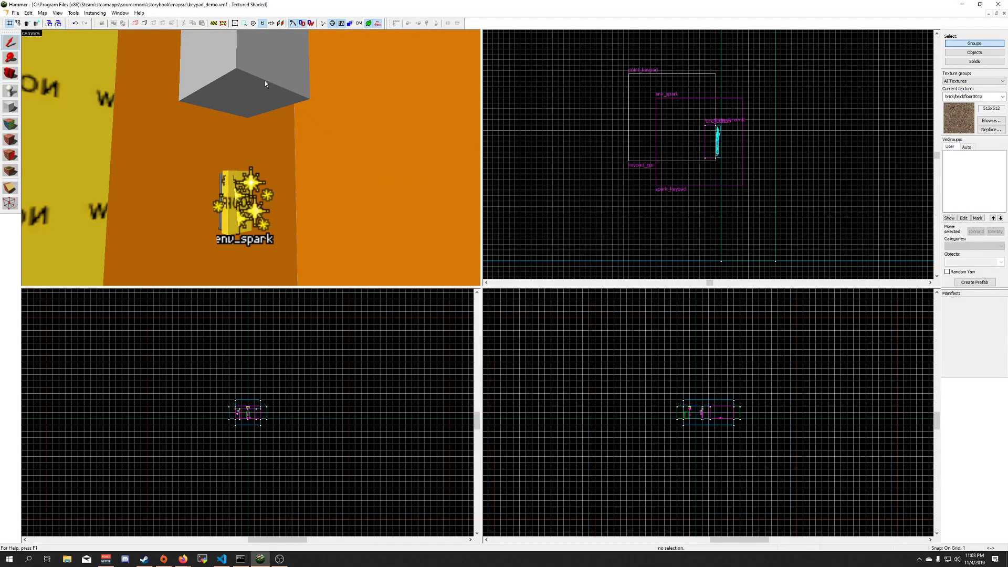
# Compile and run the map, and open the wall keypad's code prompt in the game
pyautogui.press('F9')
pyautogui.press('Return')
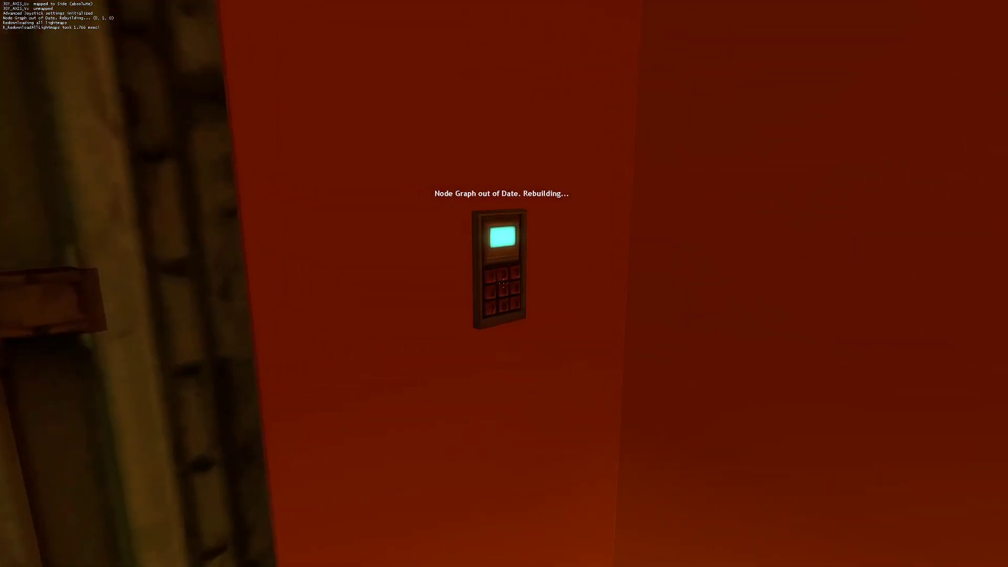
pyautogui.press('e')
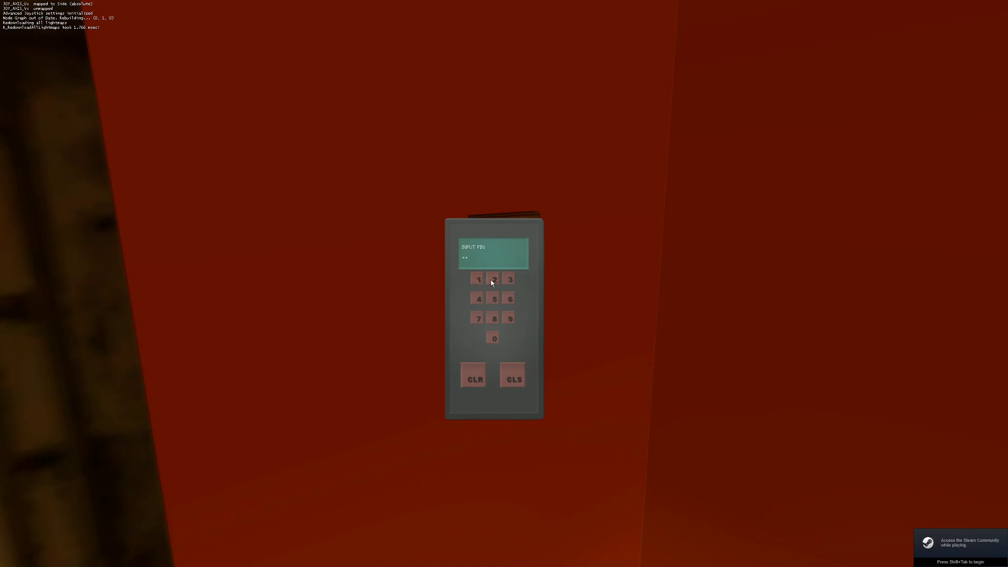
# Test the keypad in the game by entering an incorrect PIN and the correct PIN
pyautogui.click(481, 294)
pyautogui.click(492, 279)
pyautogui.click(491, 295)
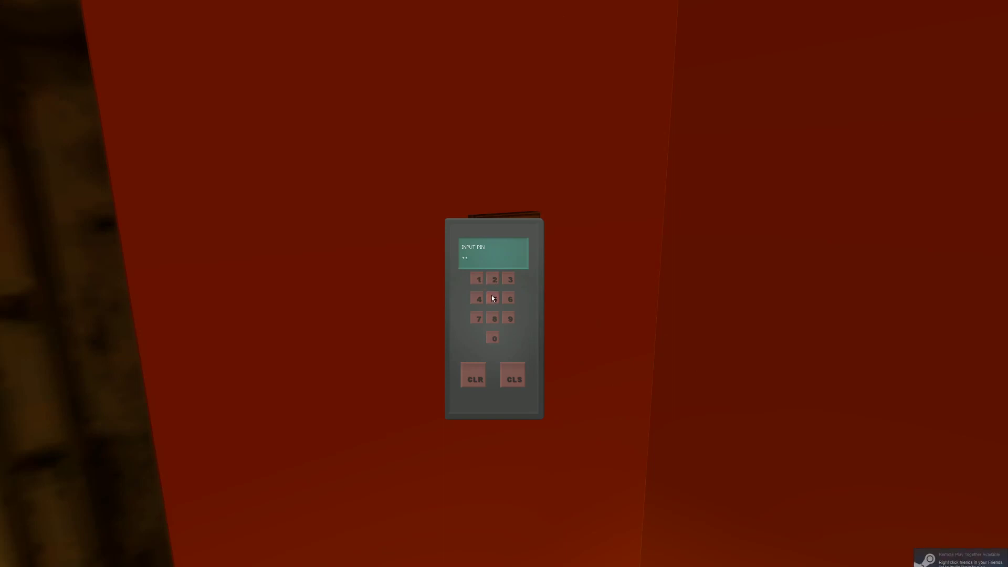
pyautogui.click(491, 295)
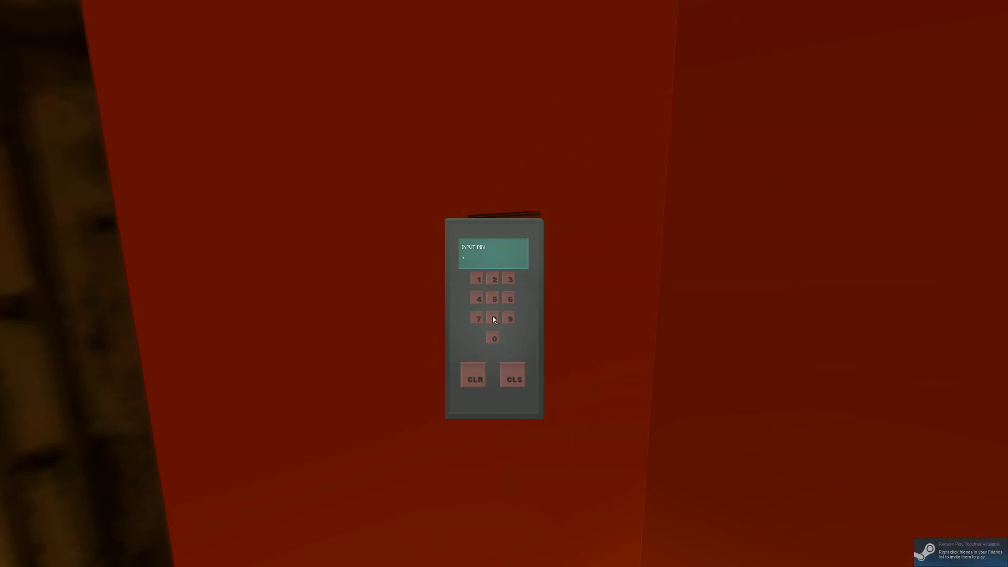
pyautogui.click(475, 303)
pyautogui.click(478, 297)
pyautogui.click(503, 279)
pyautogui.click(493, 279)
pyautogui.click(476, 279)
# Leave the test area and exit the game through the console
pyautogui.press('s')
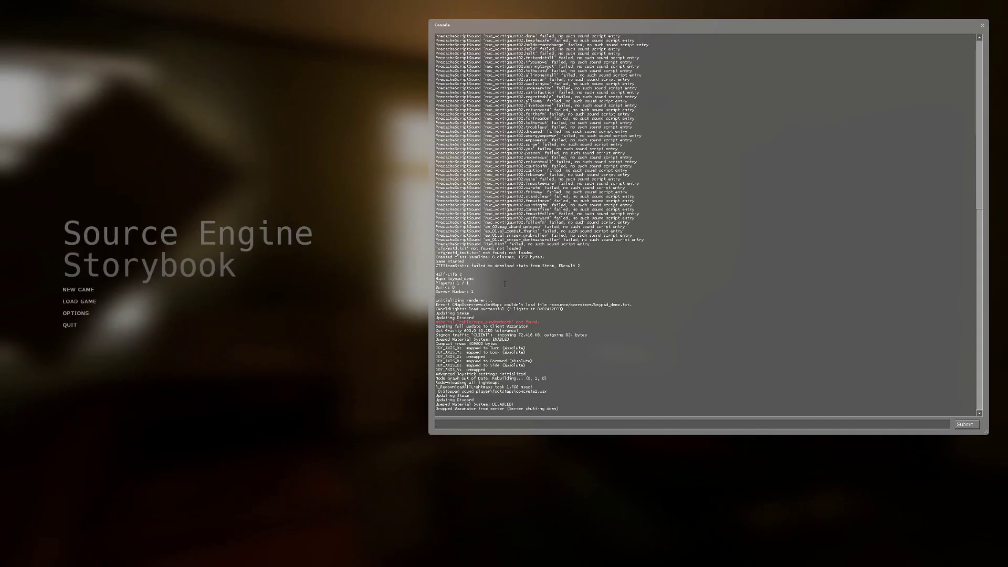
pyautogui.write('exit')
pyautogui.press('Return')
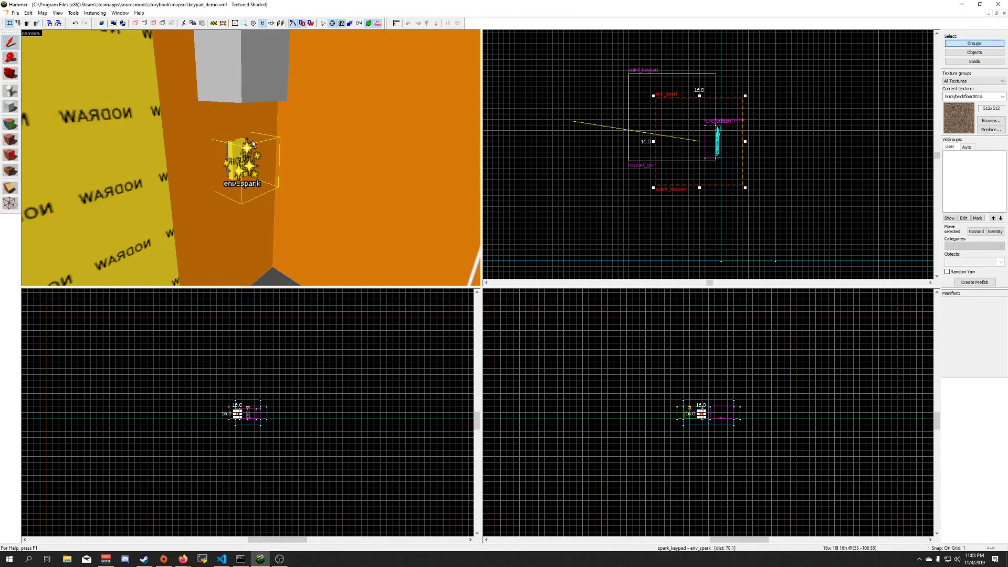
# Locate keypad_demo.vmf in the sourcemods storybook mapsrc folder with File Explorer, and close the window
pyautogui.hotkey('shift', 'e')
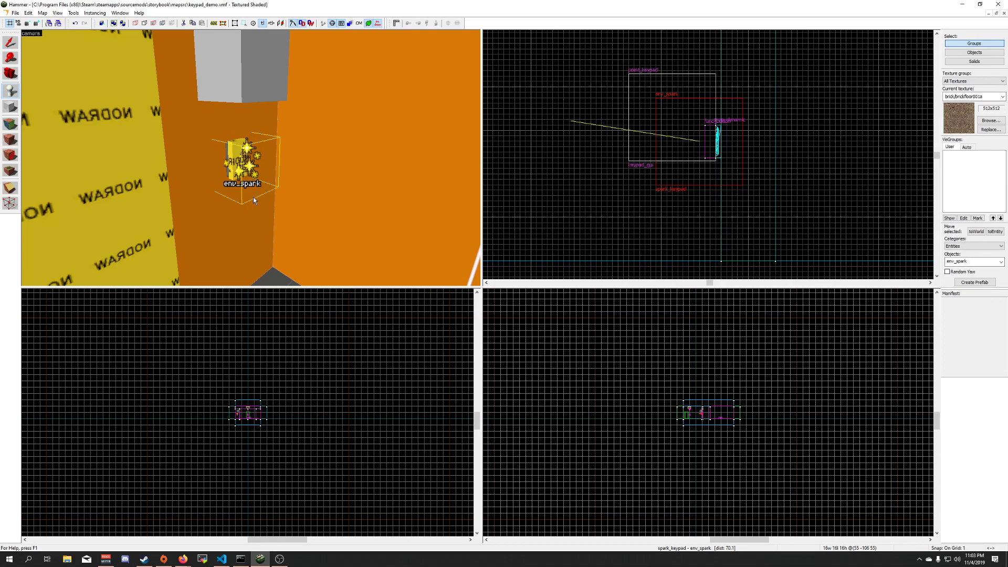
pyautogui.press('super+e')
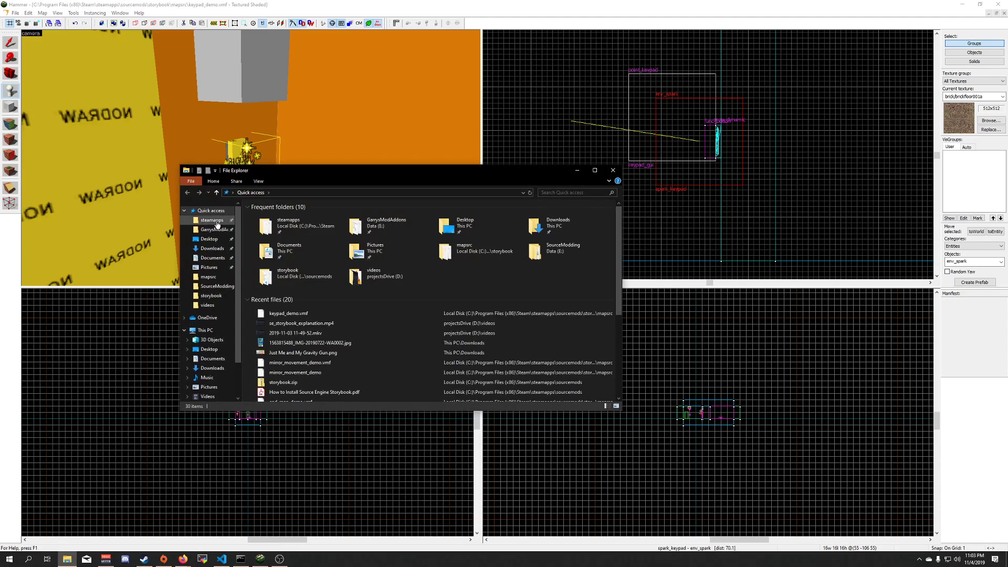
pyautogui.doubleClick(279, 241)
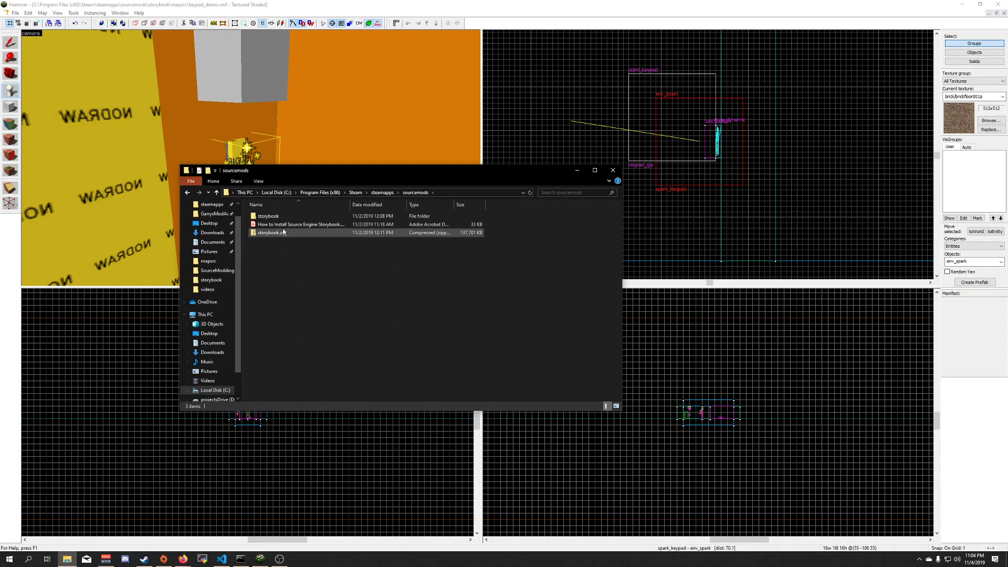
pyautogui.doubleClick(268, 216)
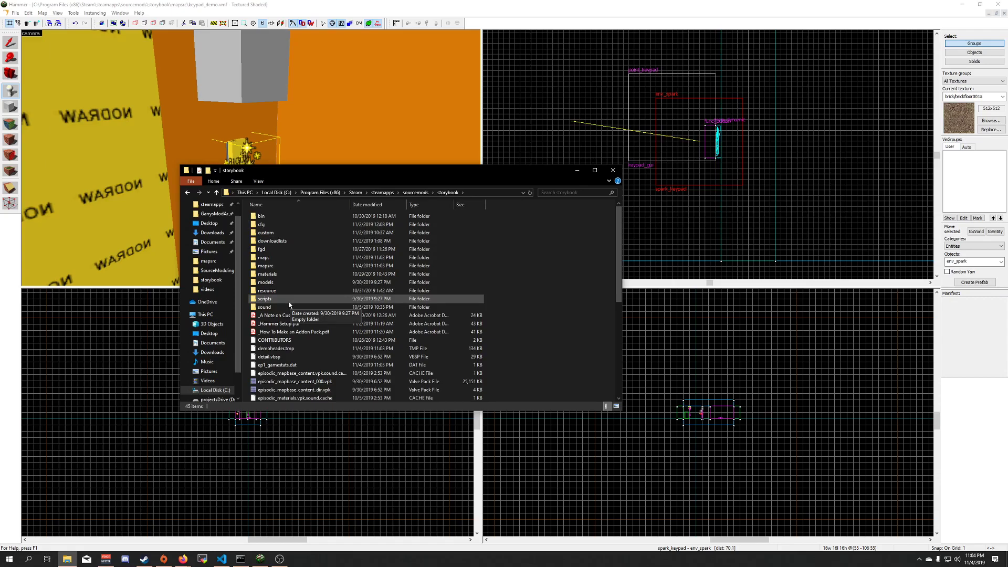
pyautogui.click(267, 268)
pyautogui.doubleClick(267, 268)
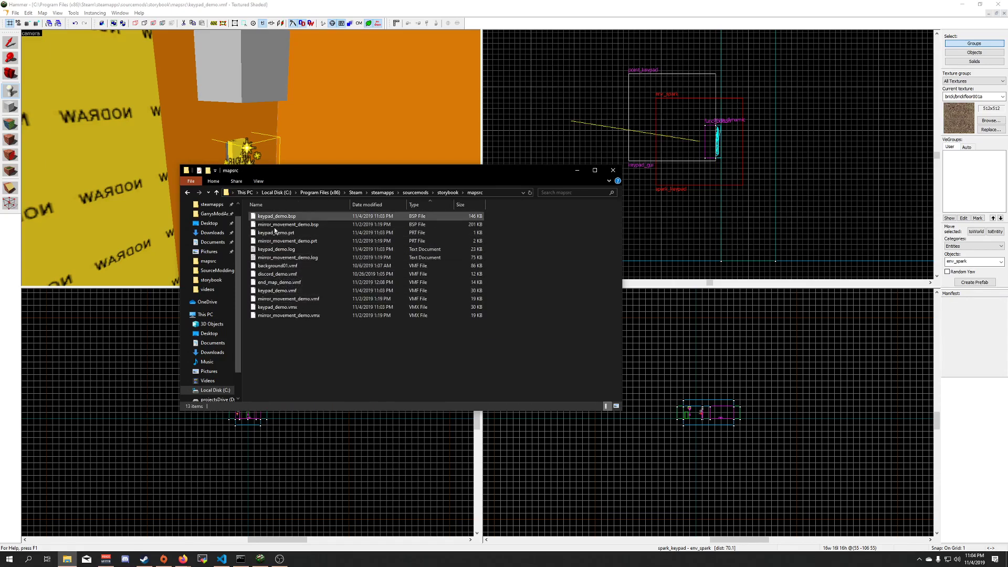
pyautogui.click(282, 292)
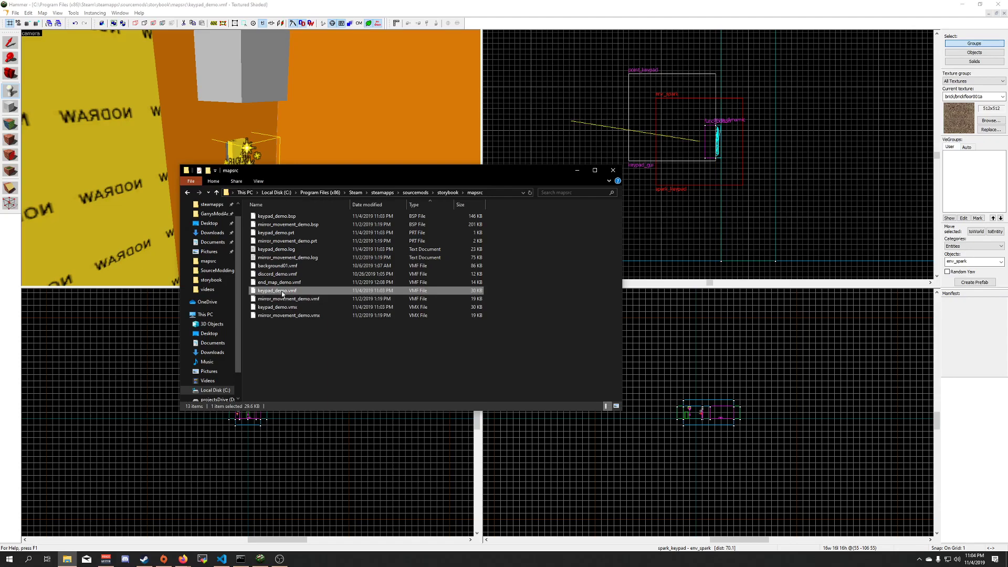
pyautogui.click(619, 170)
# Examine the keypad, the spark entity and the door area in the 3D view
pyautogui.press('z')
pyautogui.press('a')
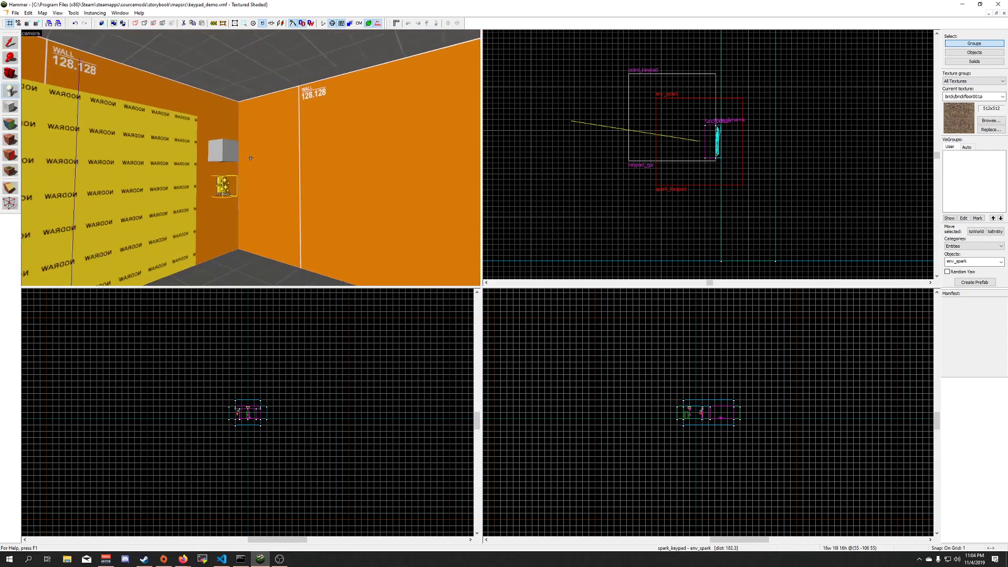
pyautogui.press('d')
pyautogui.press('w')
pyautogui.press('a')
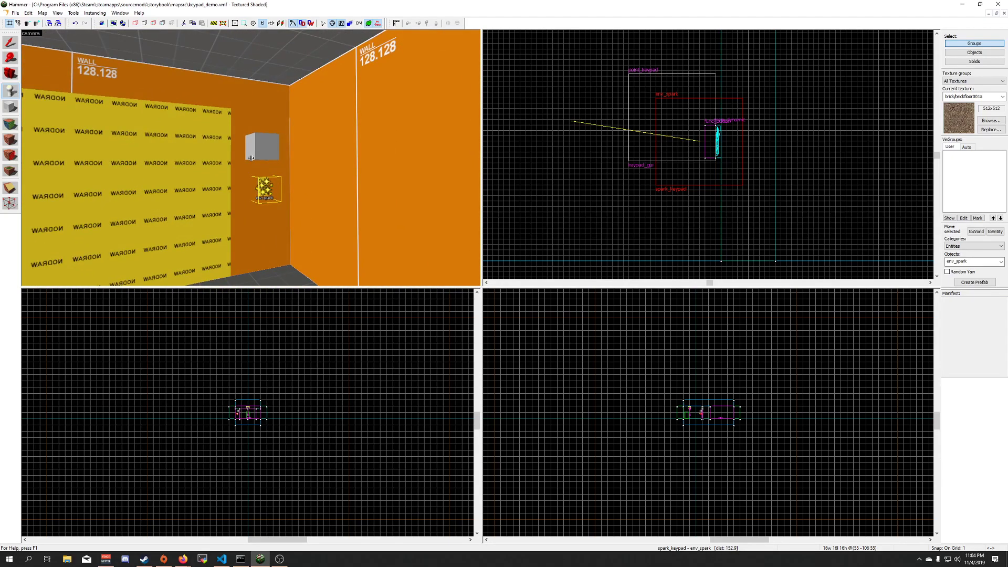
pyautogui.press('w')
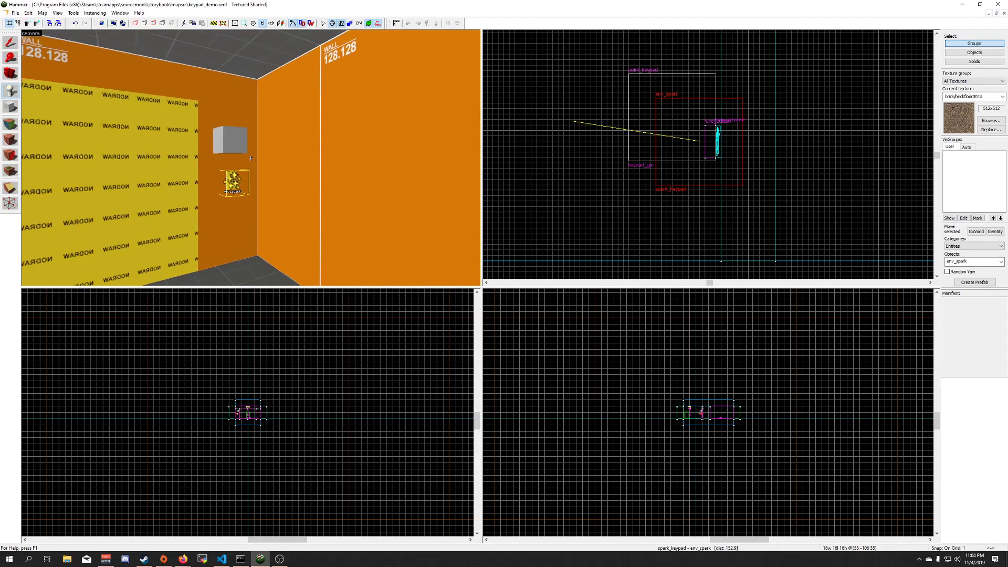
pyautogui.press('s')
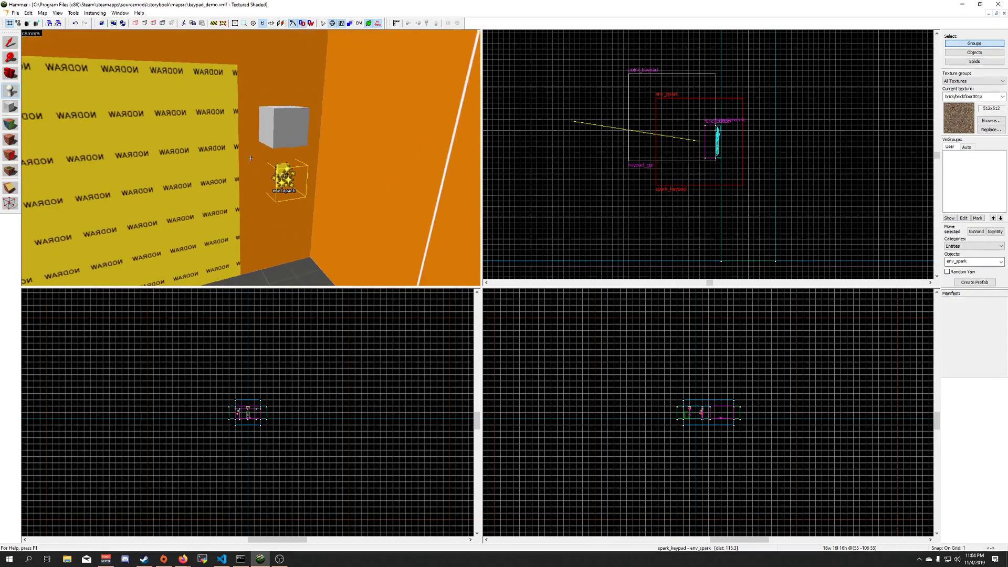
pyautogui.press('w')
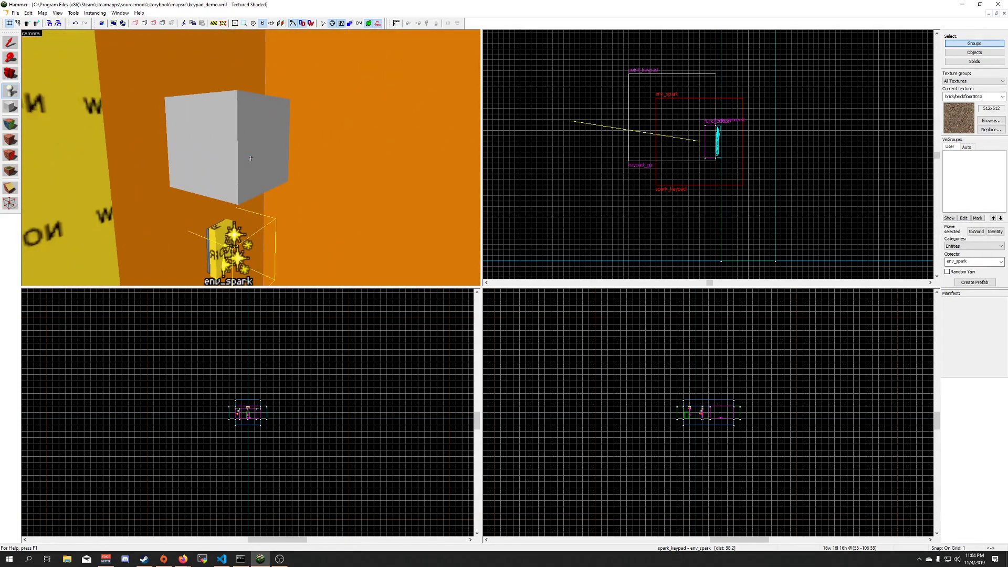
pyautogui.press('s')
pyautogui.press('w')
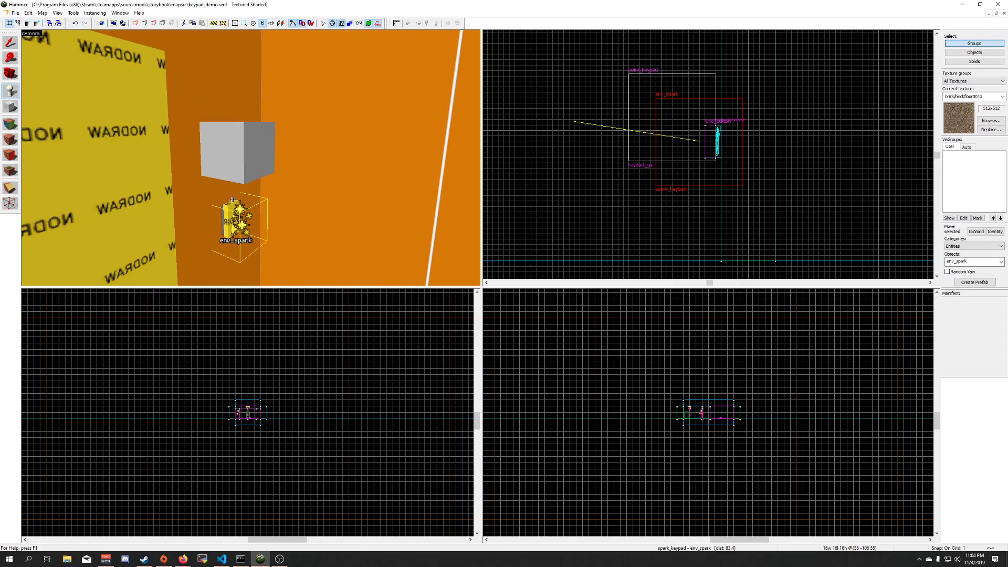
# Select the point_keypad, the func_button and the keypad prop, and copy all three to the opposite side of the doors
pyautogui.click(251, 158)
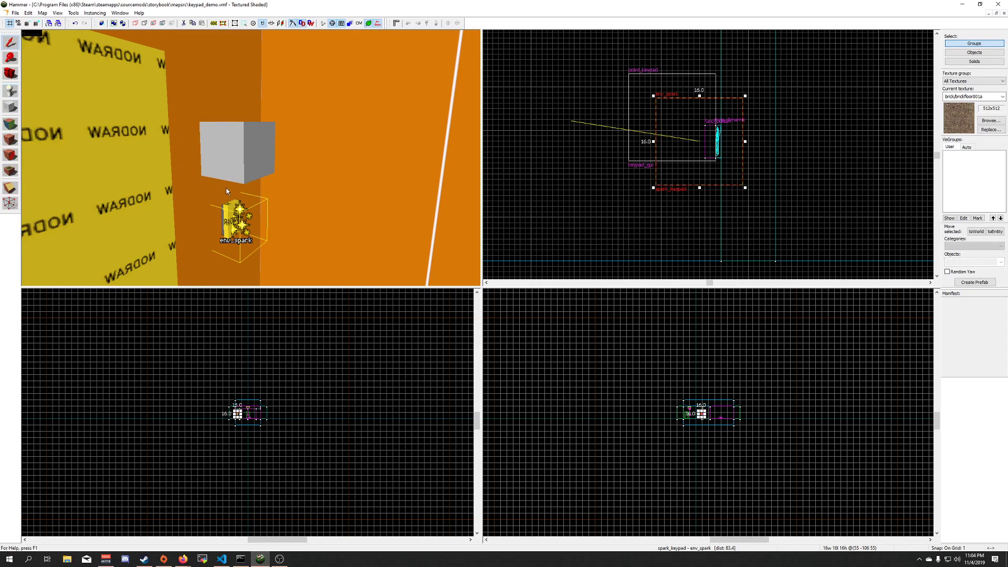
pyautogui.press('w')
pyautogui.press('w')
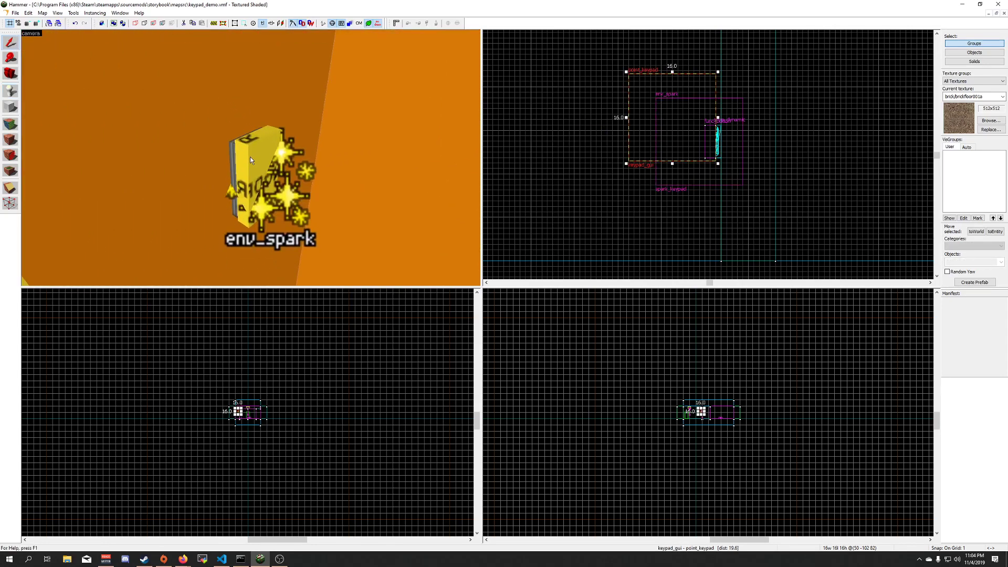
pyautogui.press('s')
pyautogui.click(239, 153)
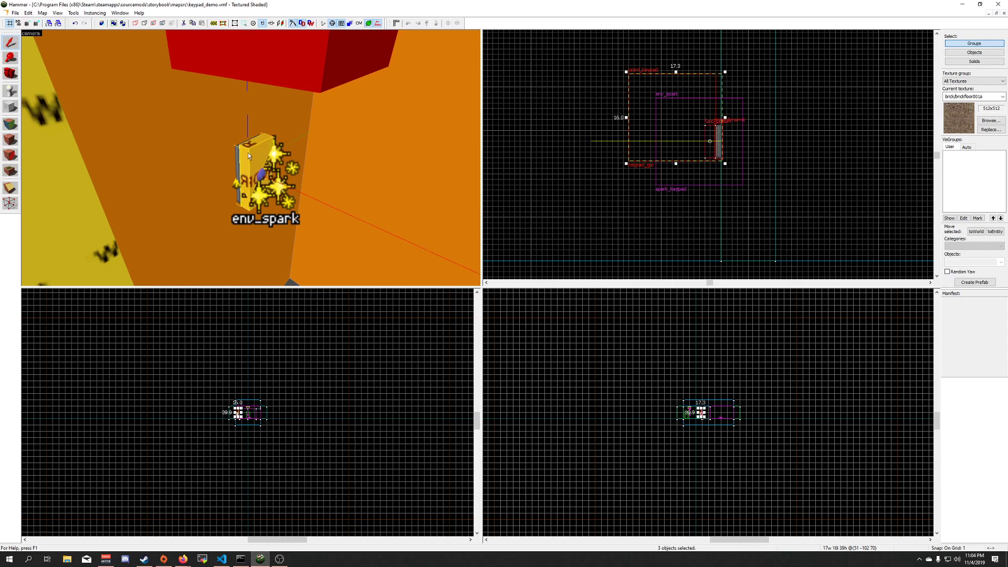
pyautogui.scroll(-6, 717, 157)
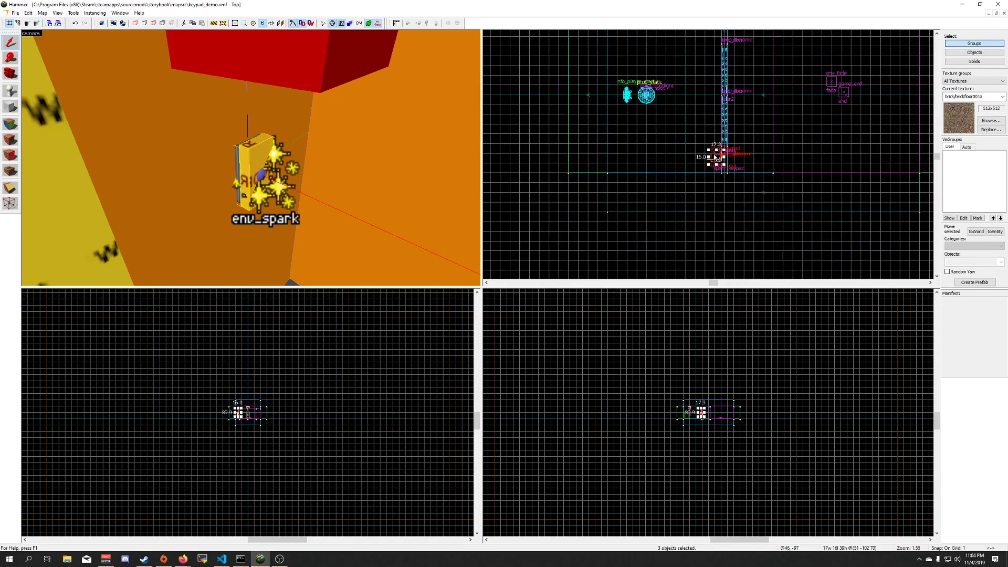
pyautogui.scroll(6, 720, 155)
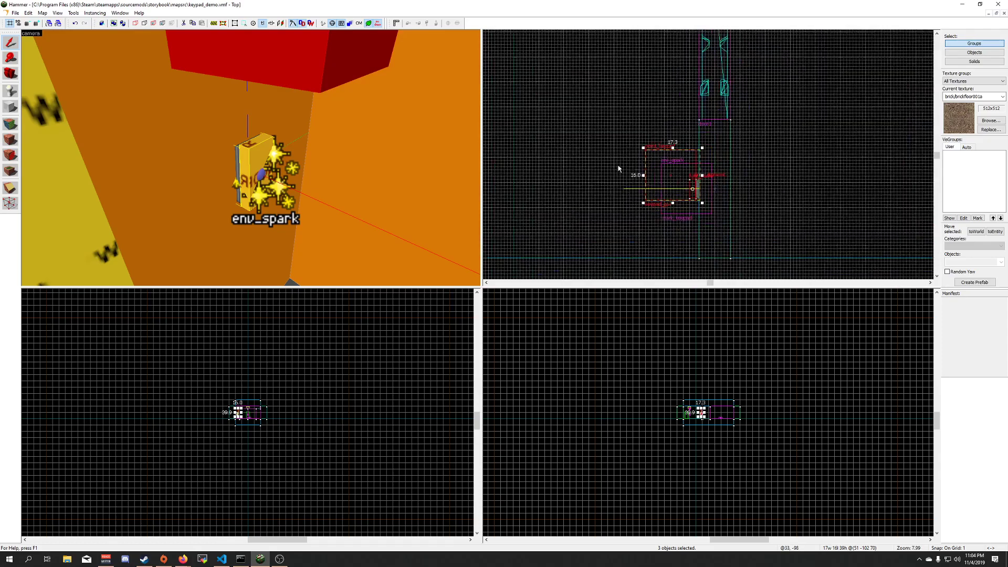
pyautogui.scroll(-5, 620, 155)
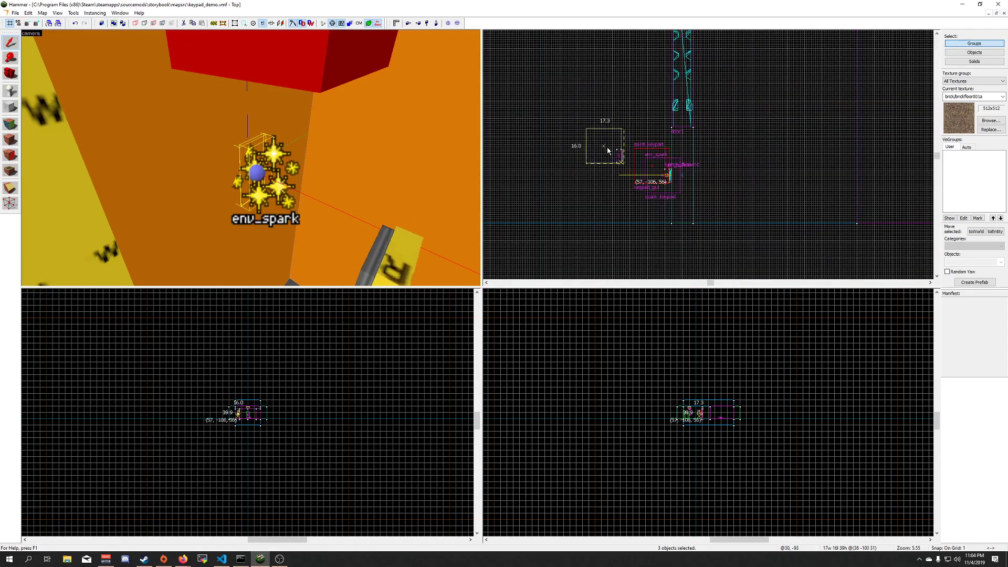
pyautogui.scroll(6, 621, 177)
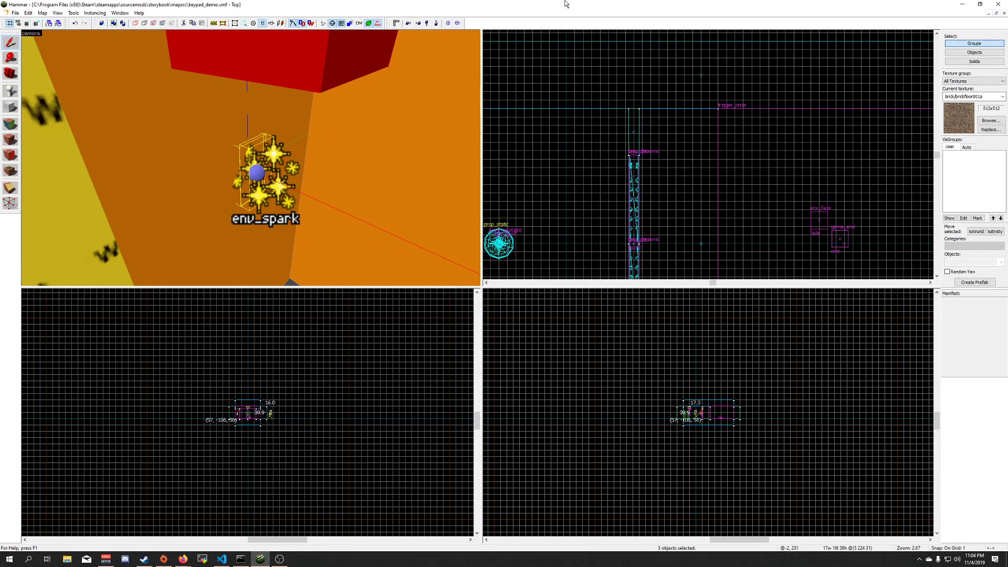
pyautogui.moveTo(642, 148); pyautogui.dragTo(636, 149)
# Delete the duplicated point_keypad above the second keypad, leaving its button and prop in place
pyautogui.press('z')
pyautogui.press('d')
pyautogui.press('w')
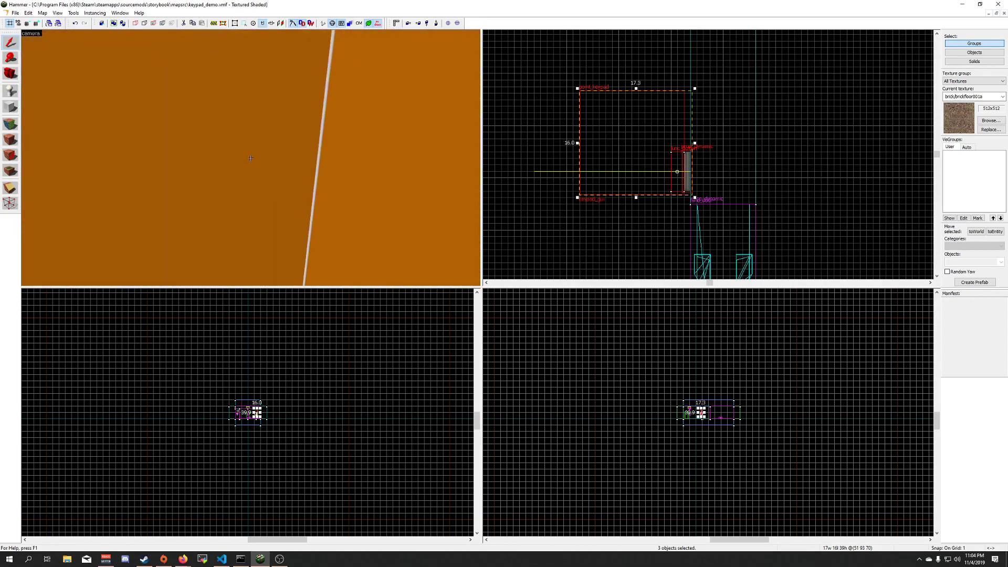
pyautogui.press('s')
pyautogui.click(250, 158)
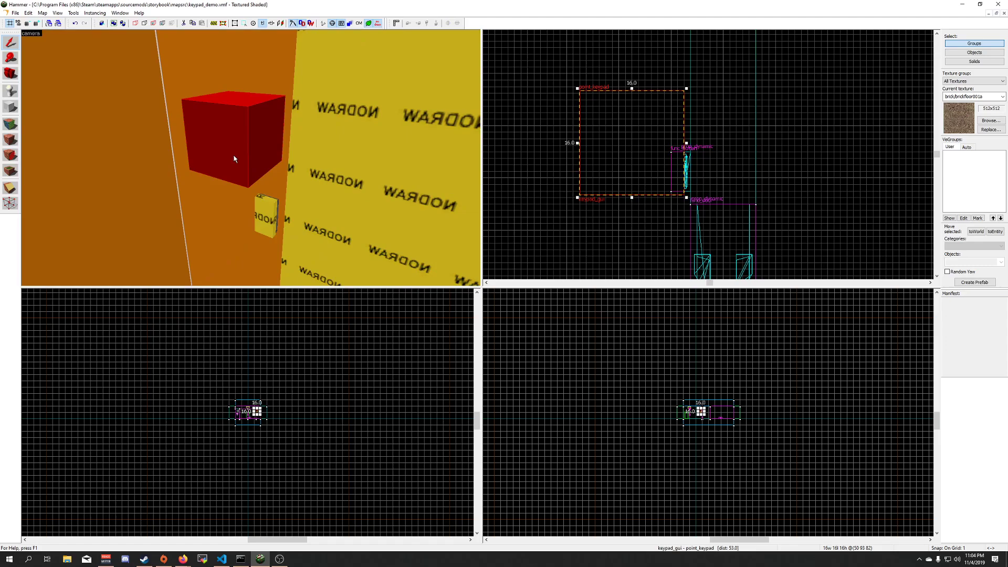
pyautogui.hotkey('alt', 'Return')
pyautogui.click(627, 190)
pyautogui.press('Delete')
# Check the output of the duplicated func_button in its properties and close them
pyautogui.press('z')
pyautogui.press('w')
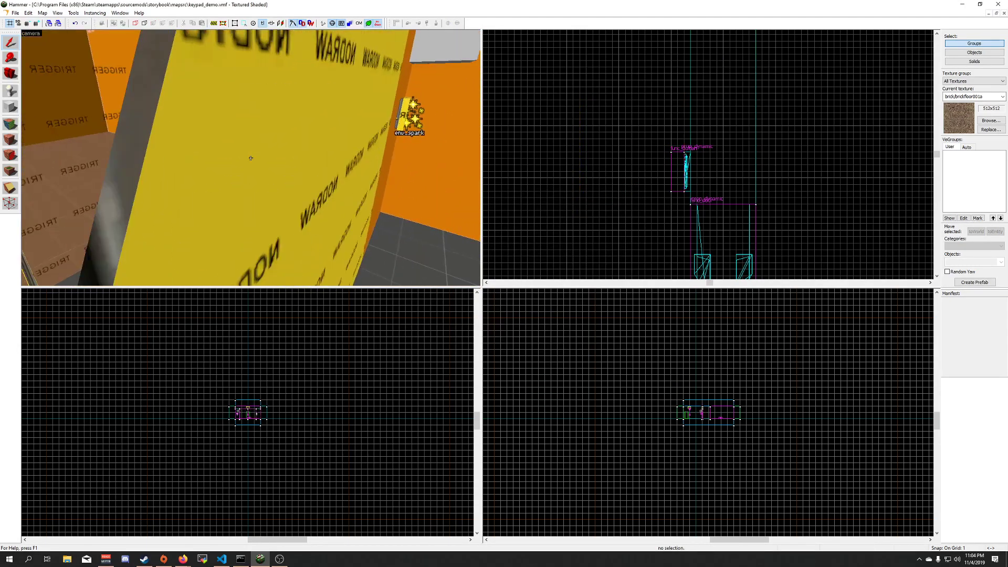
pyautogui.click(251, 158)
pyautogui.press('Up')
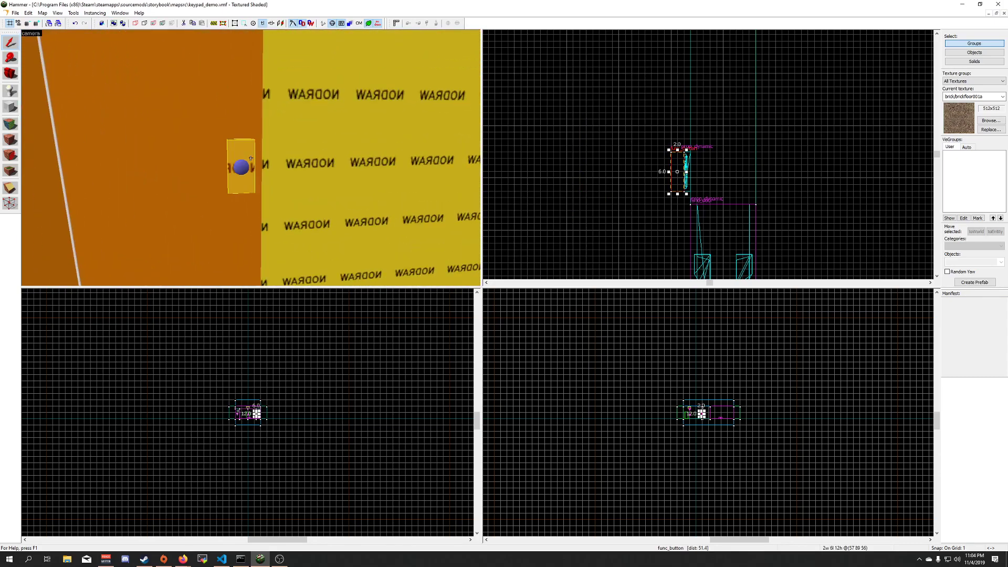
pyautogui.hotkey('alt', 'Return')
pyautogui.click(411, 204)
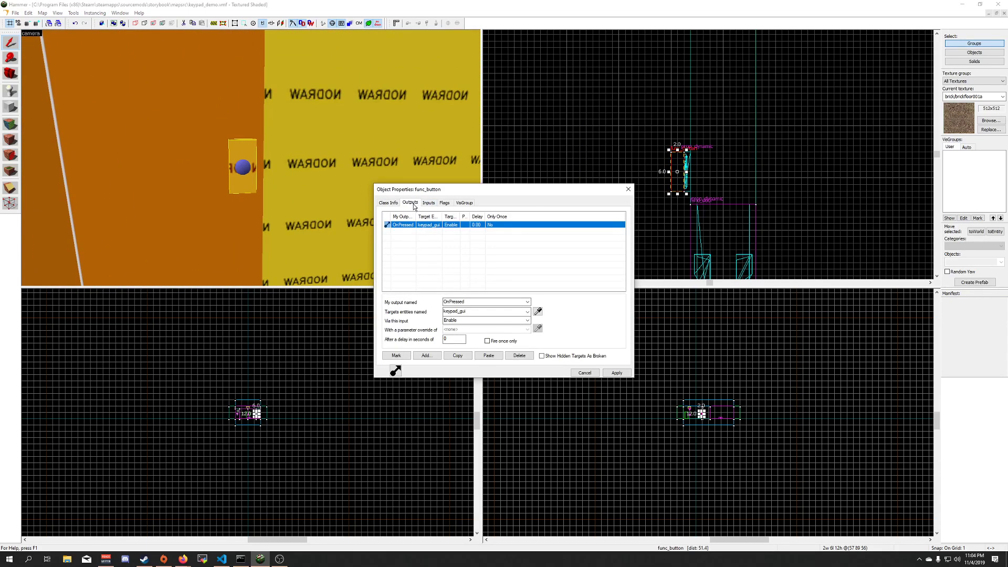
pyautogui.click(628, 189)
# Select the point_keypad above the original keypad and review its code setting and its outputs in its properties
pyautogui.press('z')
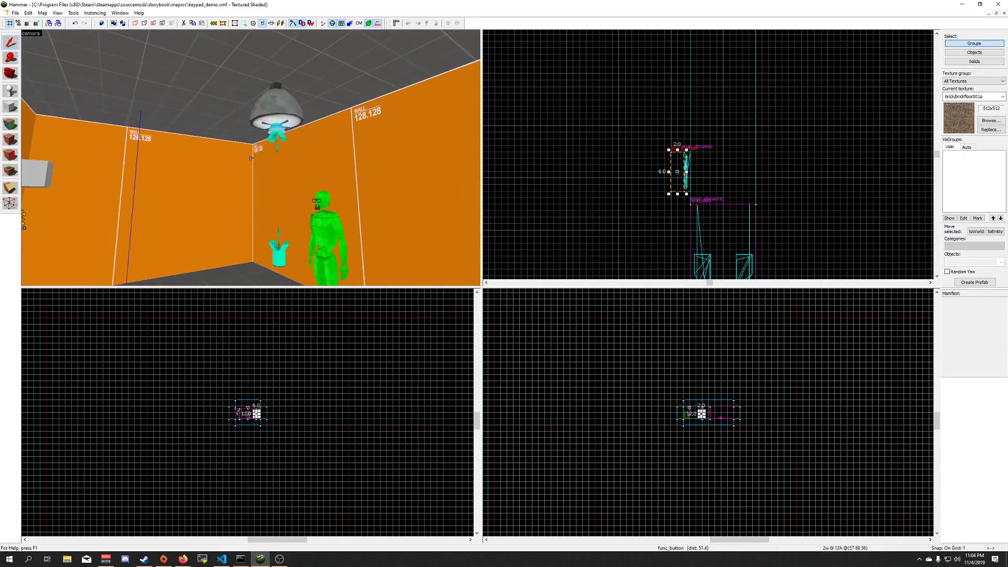
pyautogui.press('w')
pyautogui.press('z')
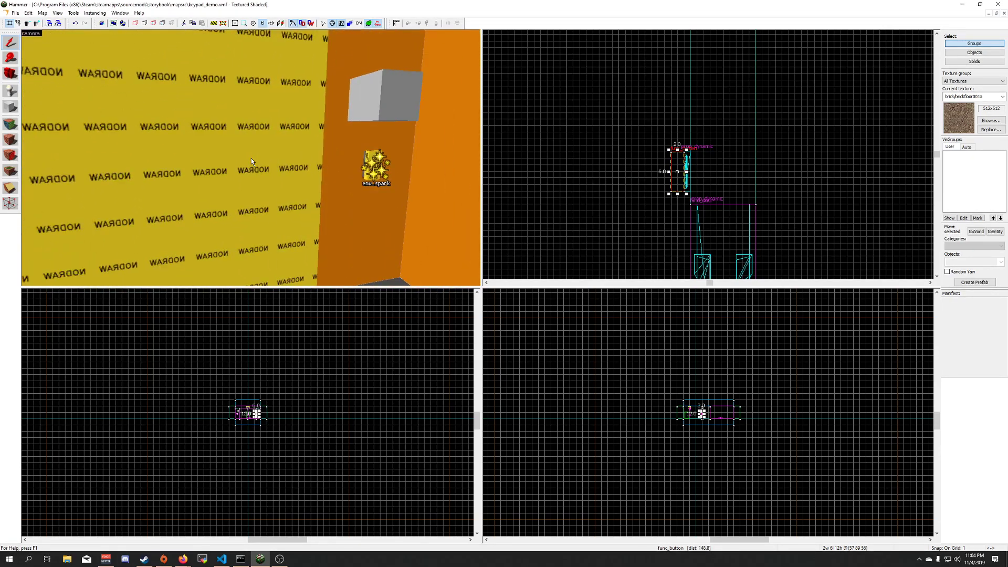
pyautogui.press('z')
pyautogui.press('w')
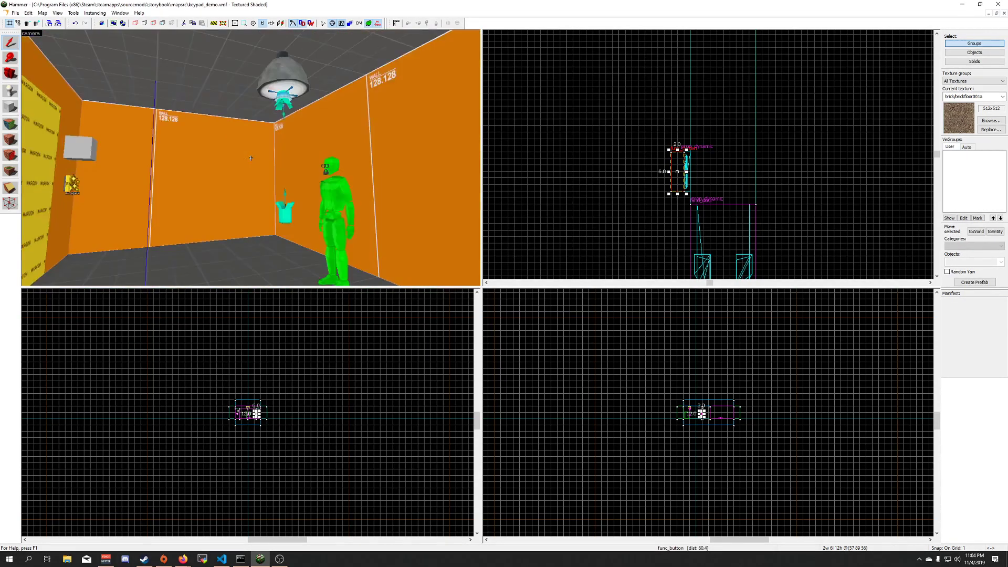
pyautogui.press('w')
pyautogui.press('s')
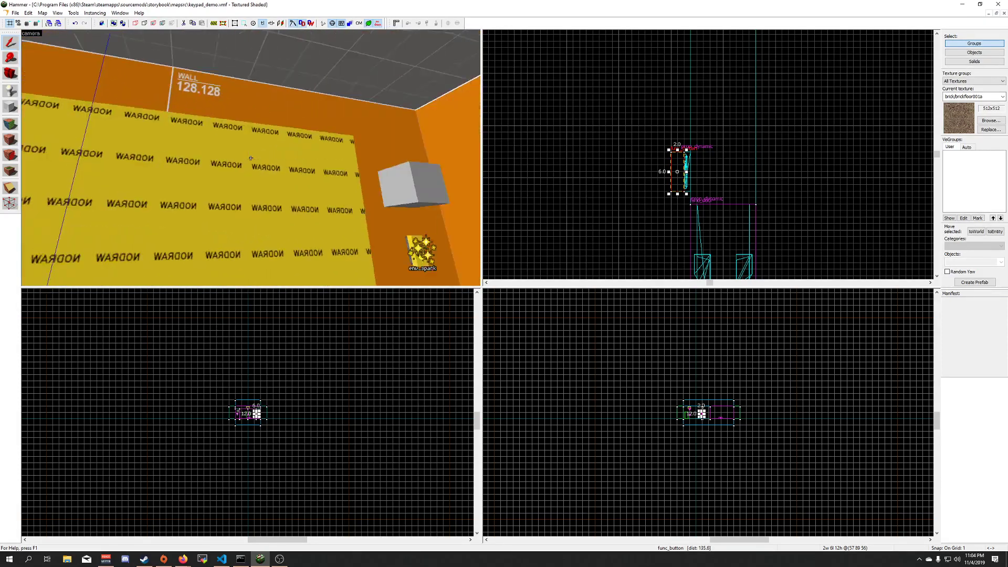
pyautogui.click(251, 158)
pyautogui.hotkey('alt', 'Return')
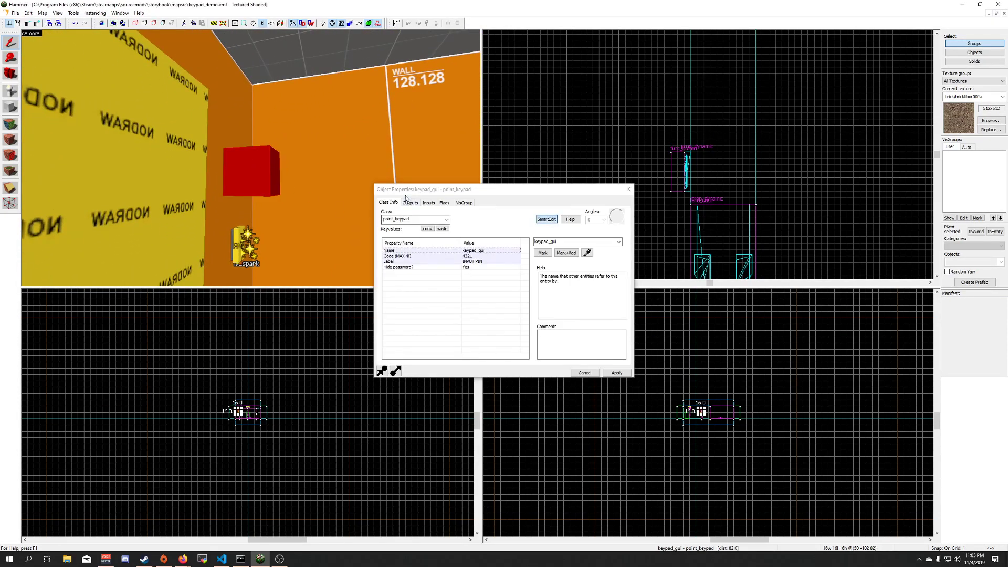
pyautogui.click(465, 257)
pyautogui.click(410, 203)
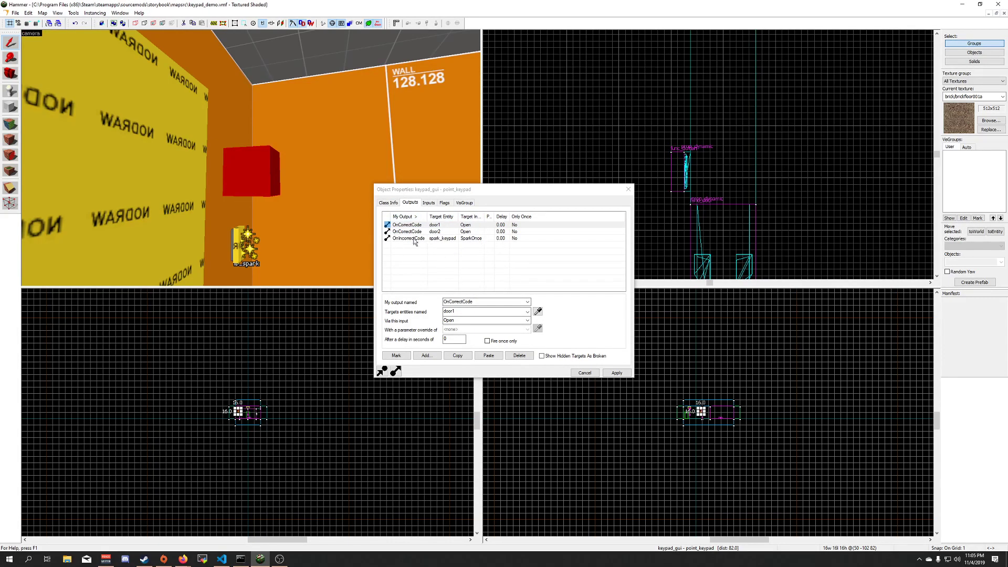
# Compare the second keypad across the doors with the point_keypad's outputs and class info, and close the properties
pyautogui.press('z')
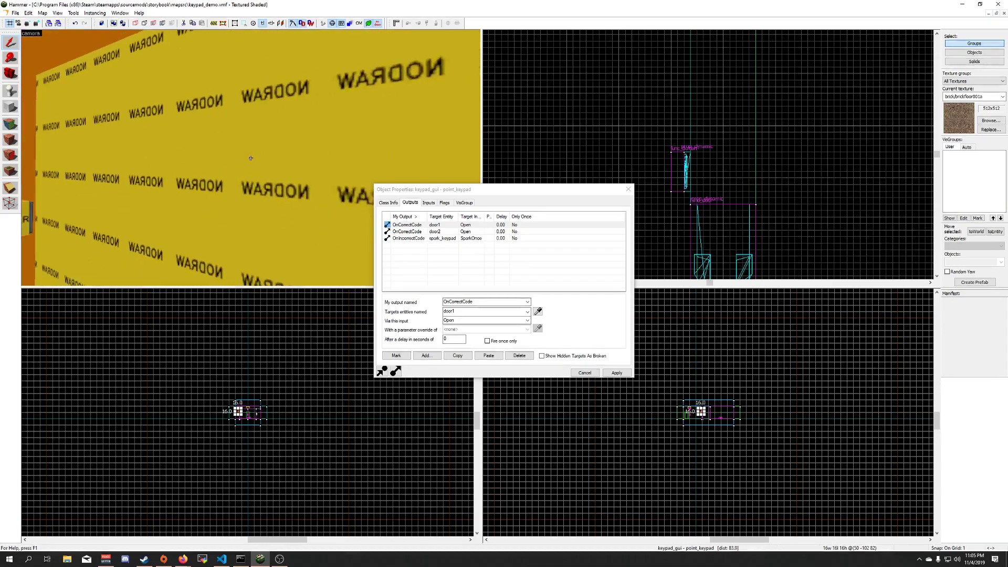
pyautogui.press('s')
pyautogui.press('w')
pyautogui.press('s')
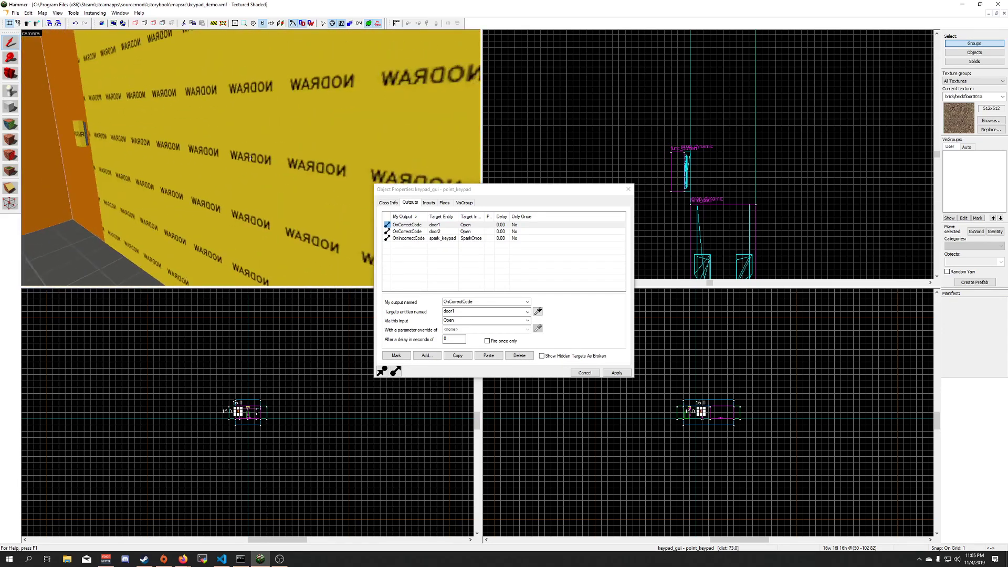
pyautogui.click(394, 204)
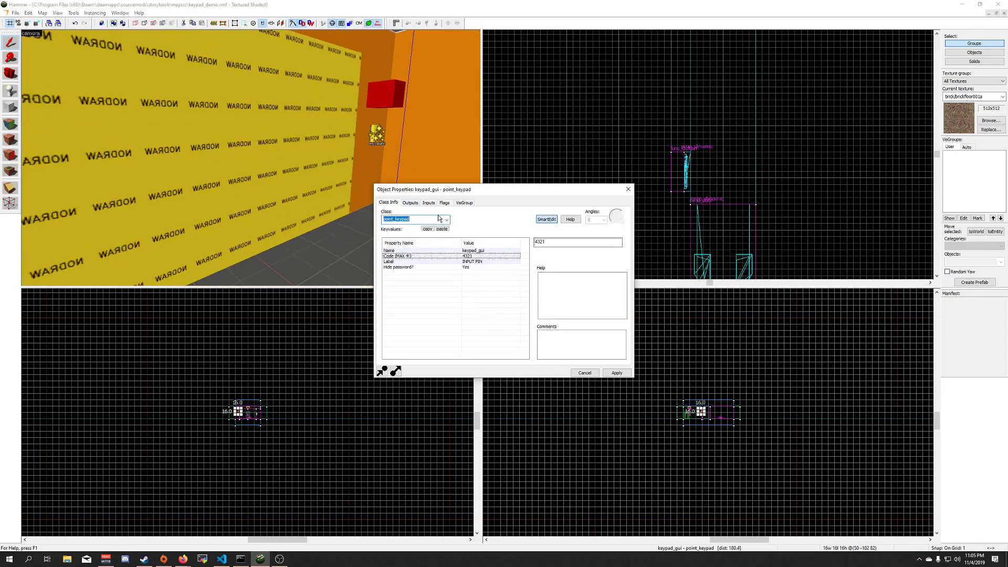
pyautogui.click(628, 189)
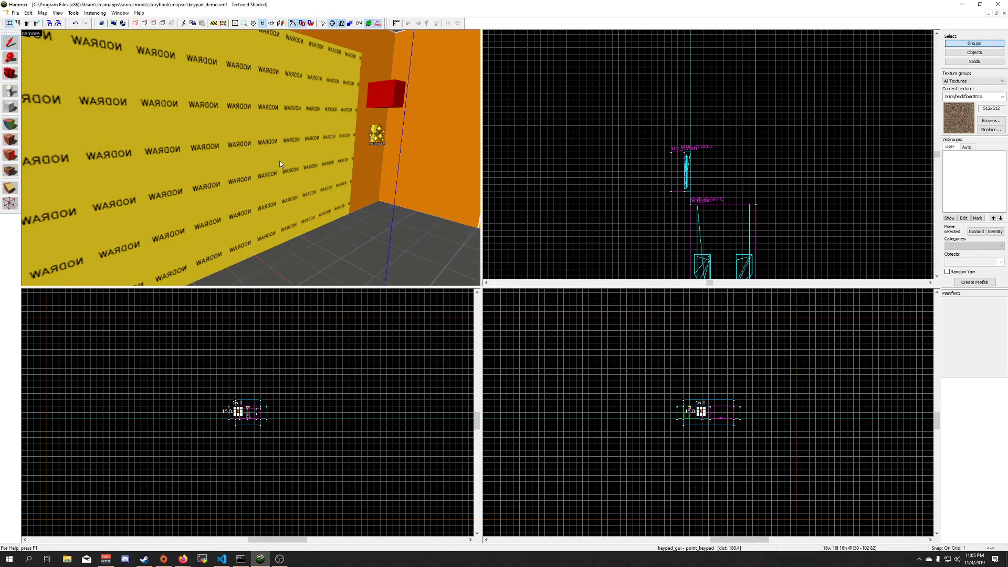
# Inspect the spark entity, the point_keypad, the room and both keypads beside the doors in the 3D view
pyautogui.press('w')
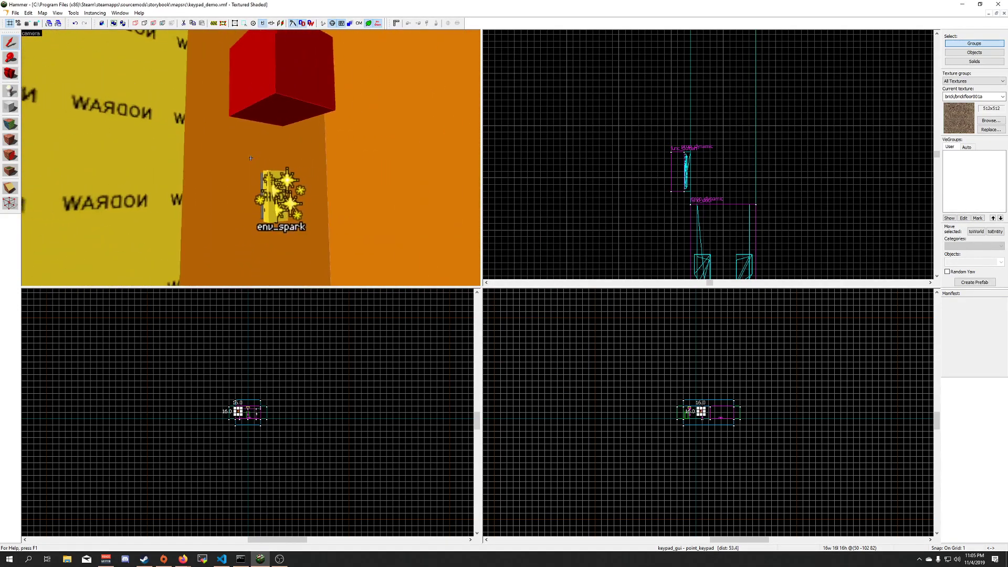
pyautogui.press('w')
pyautogui.press('w')
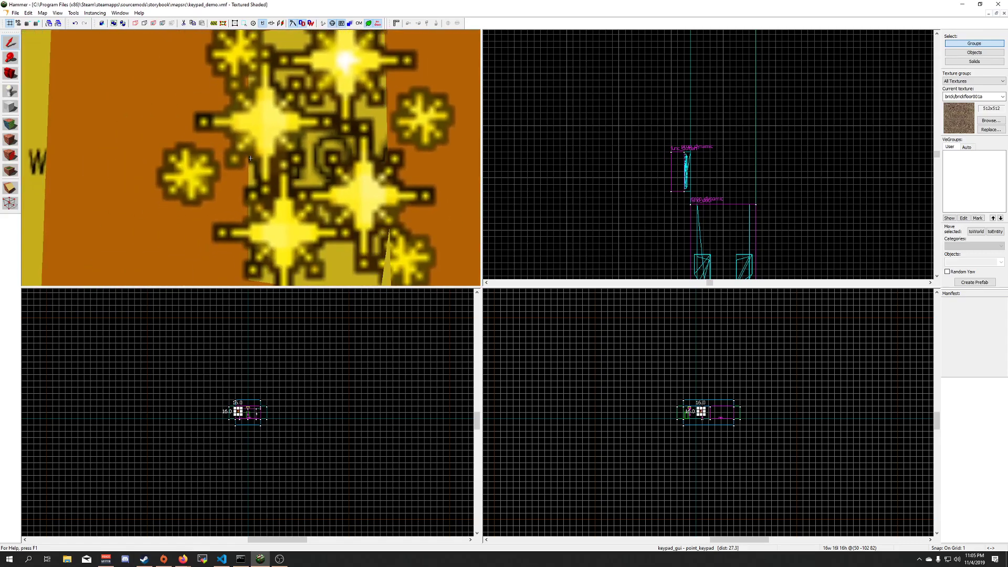
pyautogui.press('s')
pyautogui.press('w')
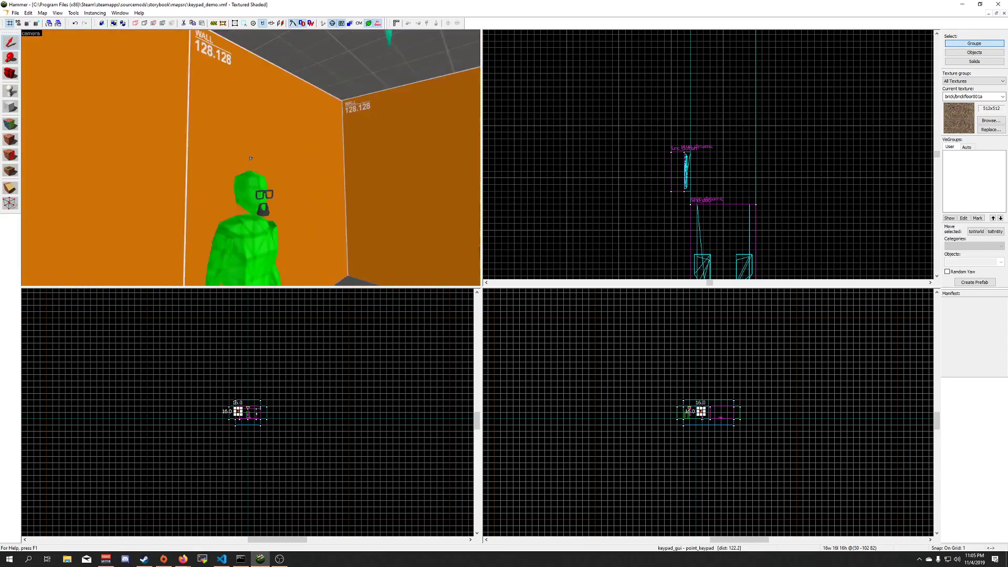
pyautogui.press('w')
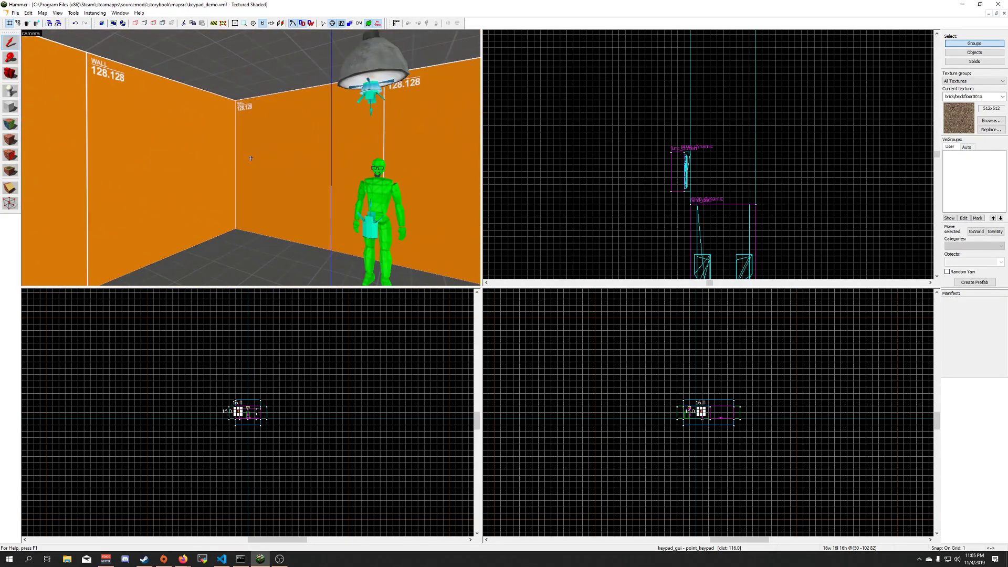
pyautogui.press('w')
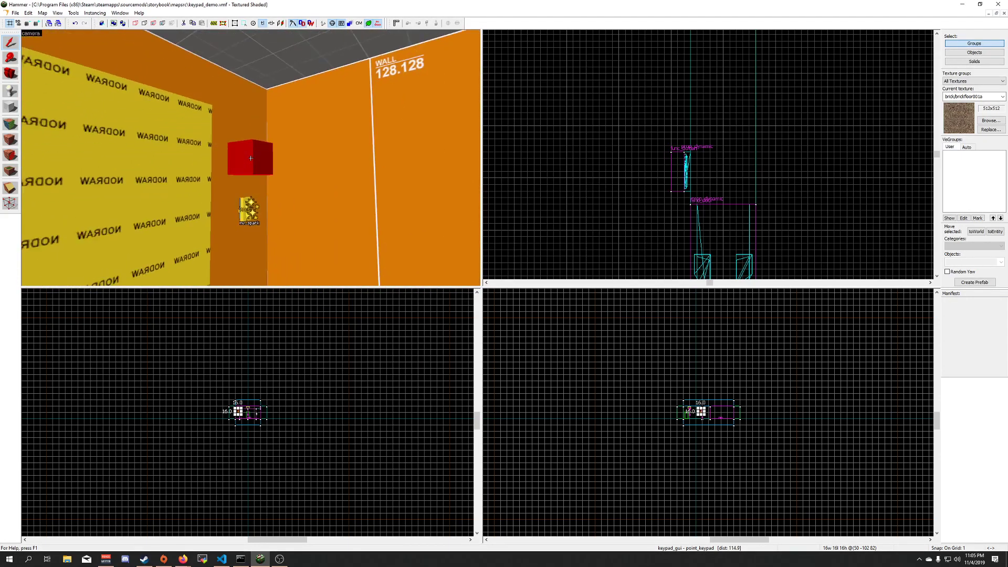
pyautogui.press('s')
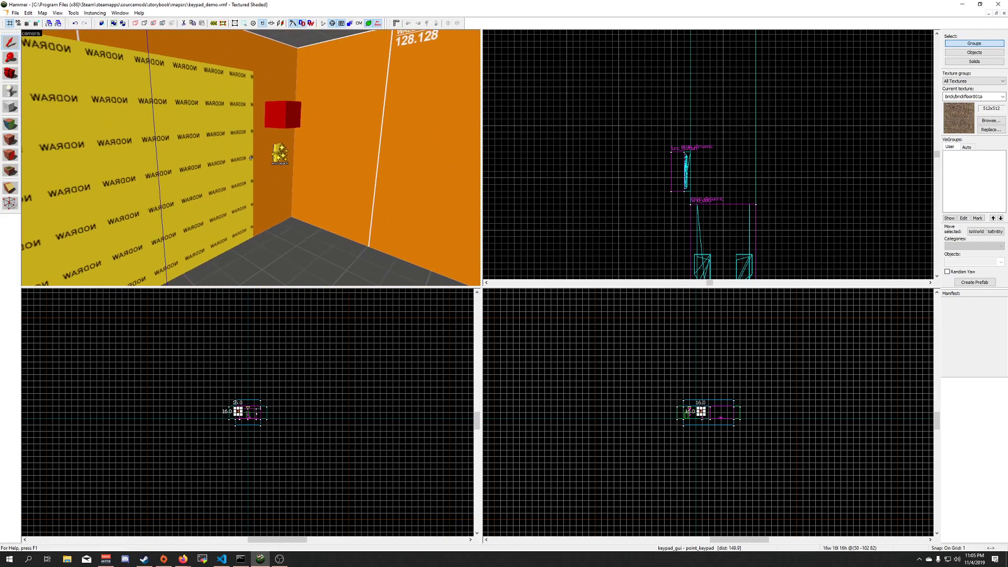
pyautogui.press('Right')
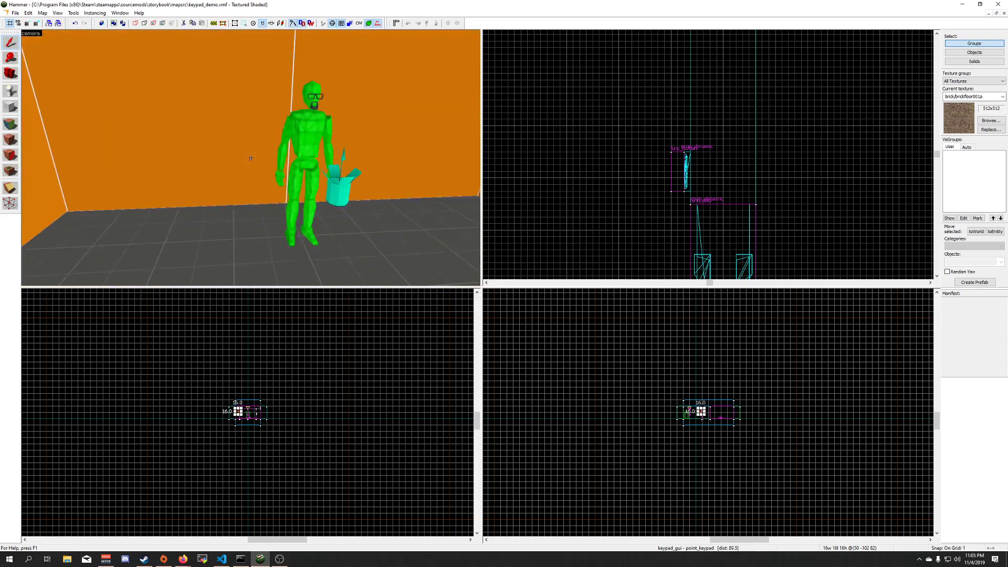
pyautogui.press('s')
pyautogui.press('Right')
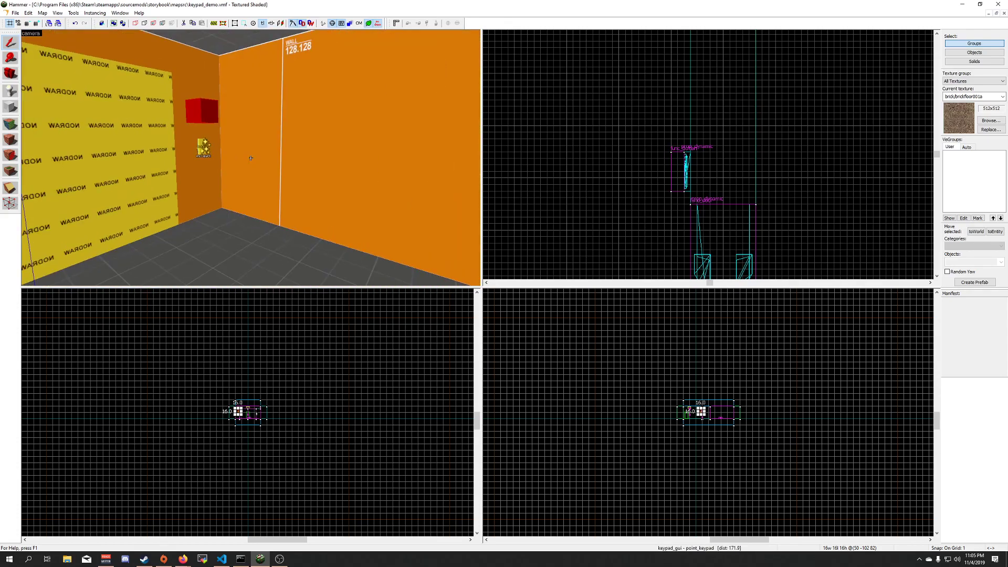
pyautogui.press('Left')
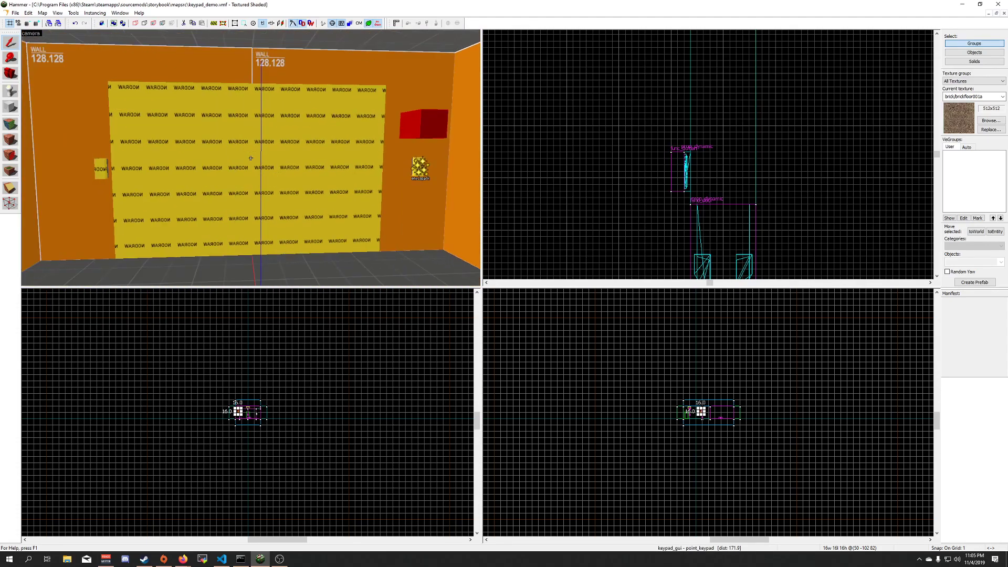